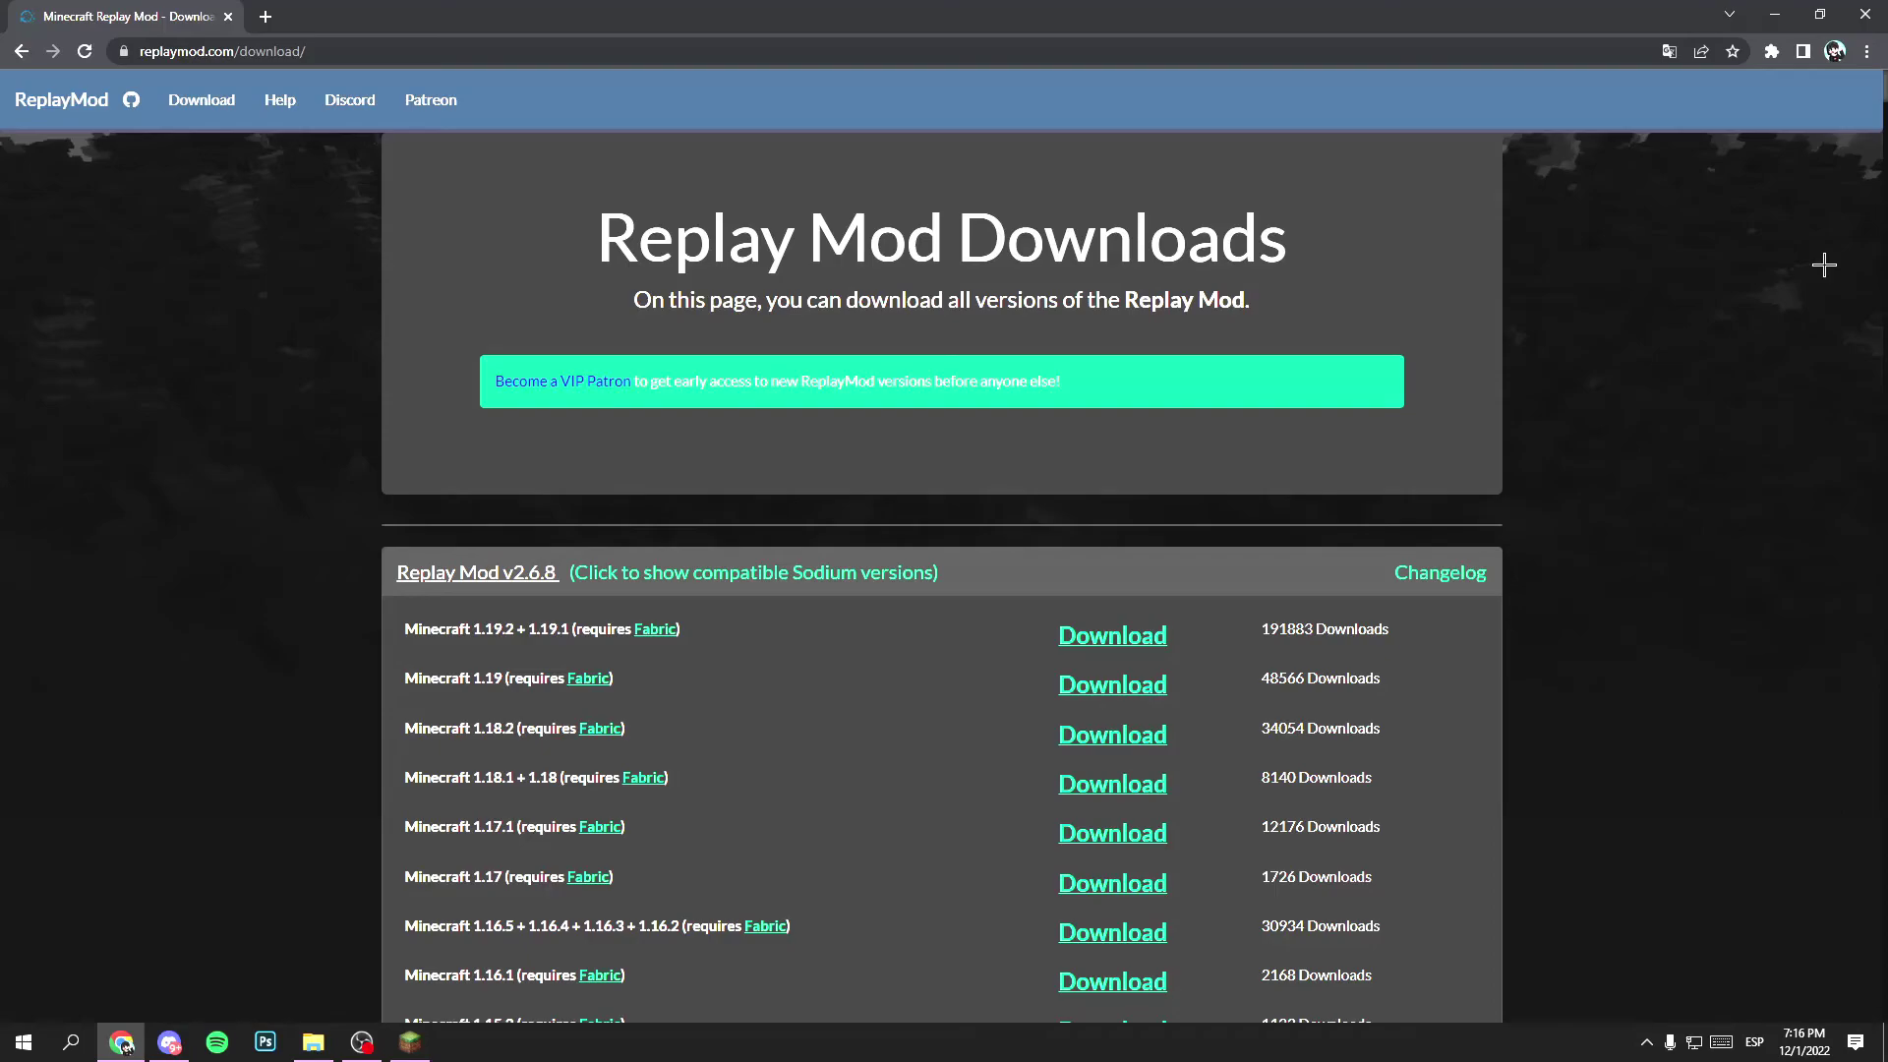
Step: Download the Replay Mod v2.6.8 jar for Minecraft 1.19.2 + 1.19.1 from replaymod.com
scroll(1750, 305, "down", 1)
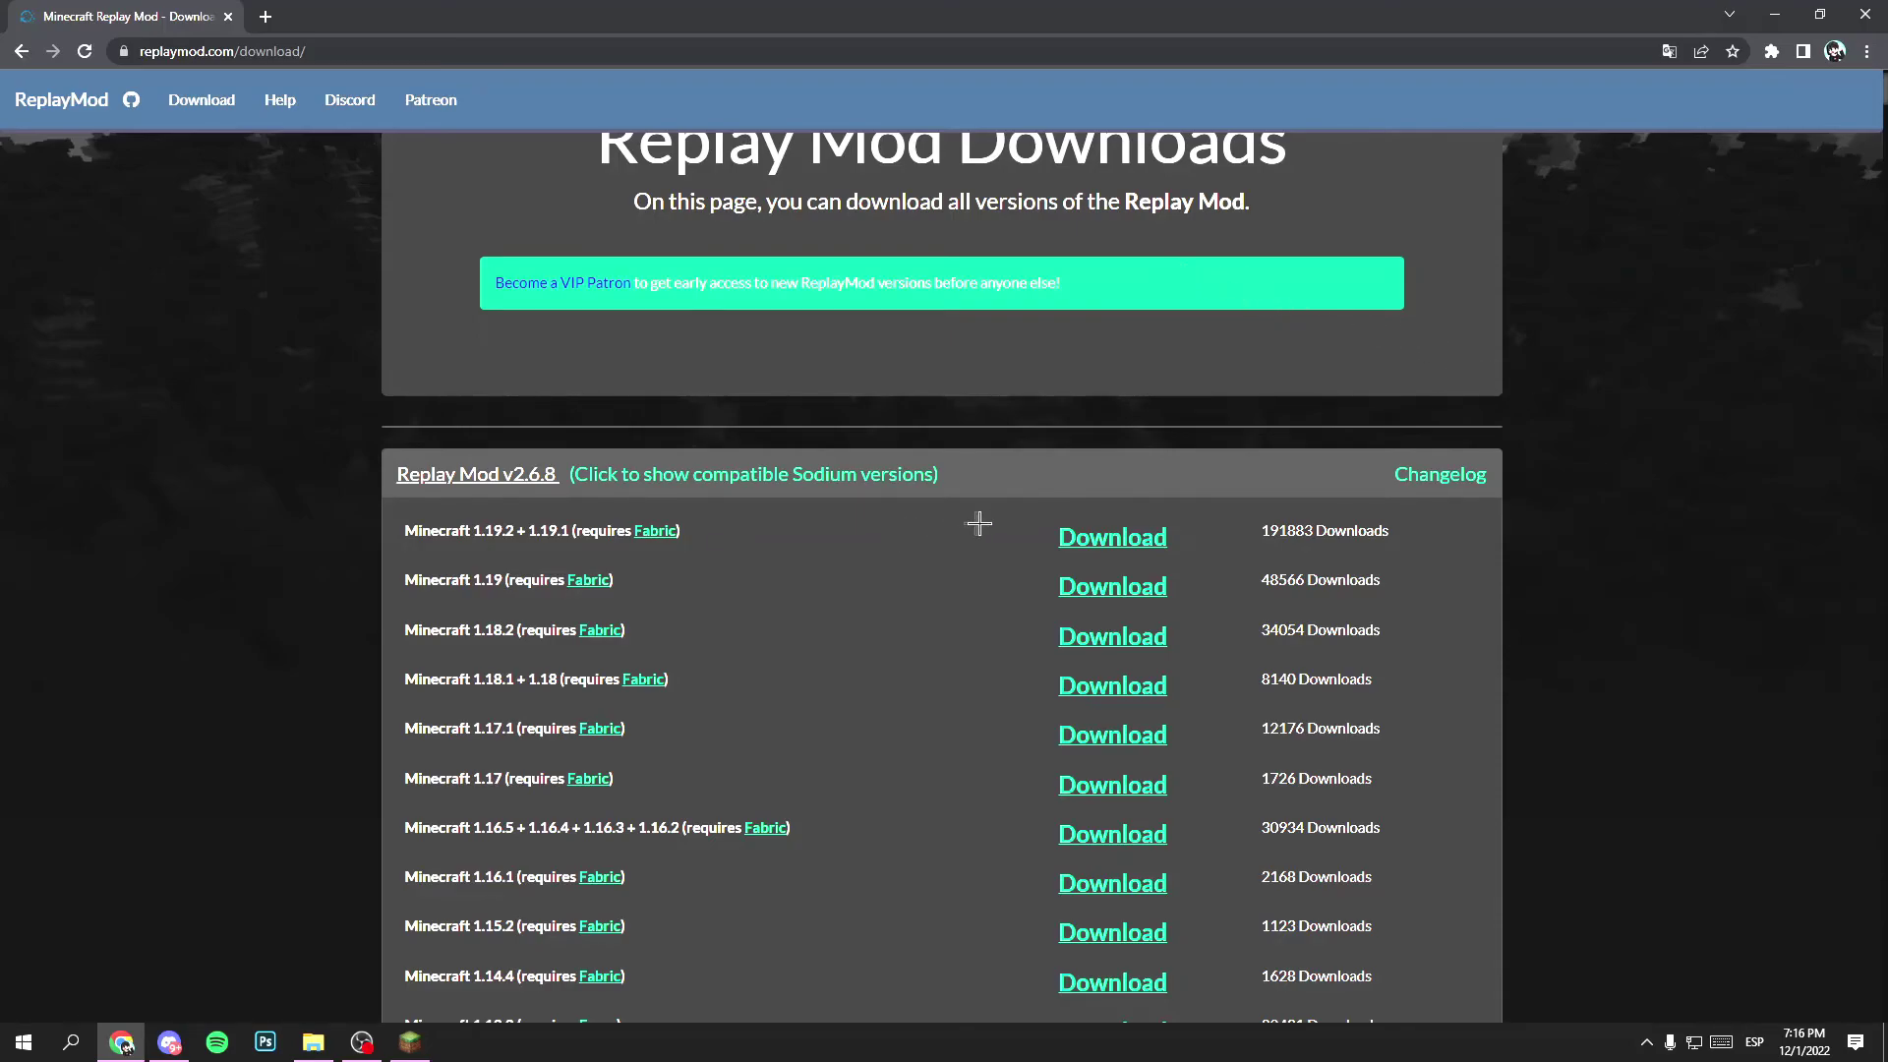
left_click(1132, 547)
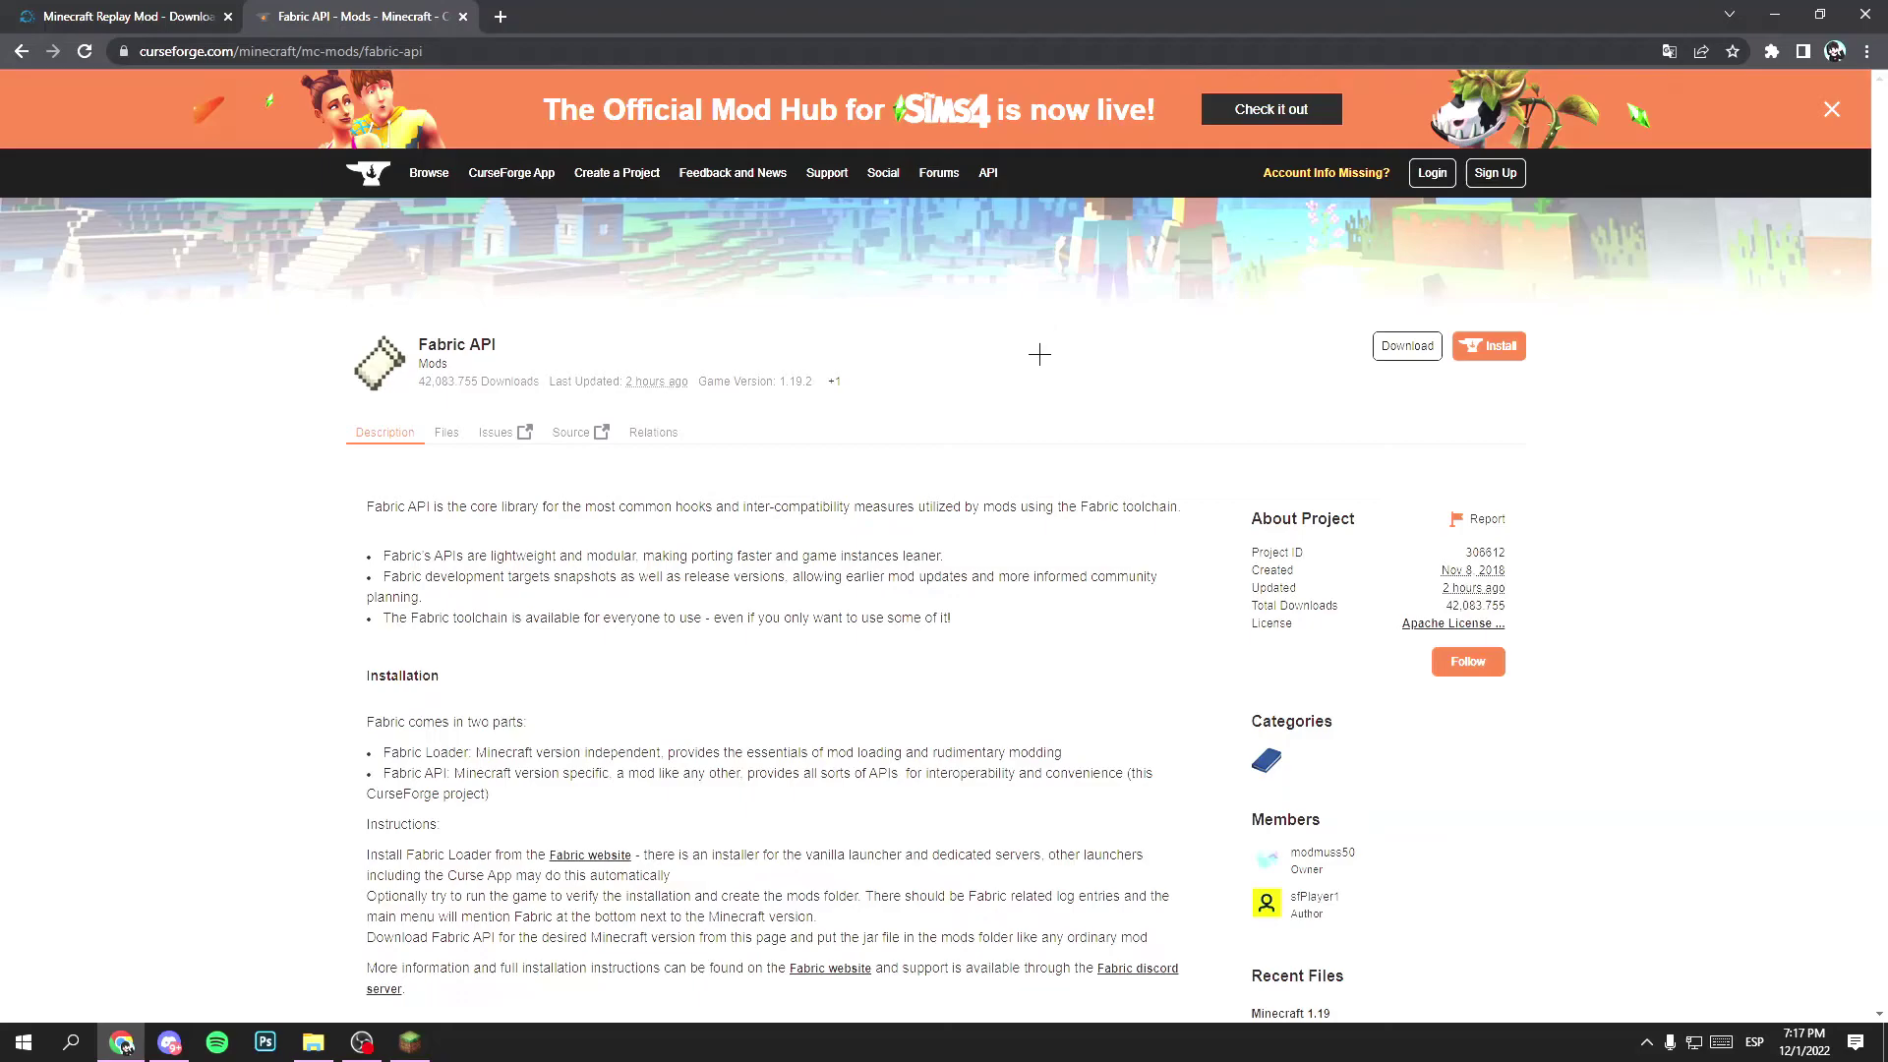
Step: Download the Fabric API 1.19.2 jar from CurseForge and the Fabric installer for Windows
scroll(649, 443, "down", 7)
triple_click(1444, 322)
left_click_drag(1317, 290, 1432, 813)
left_click(1546, 439)
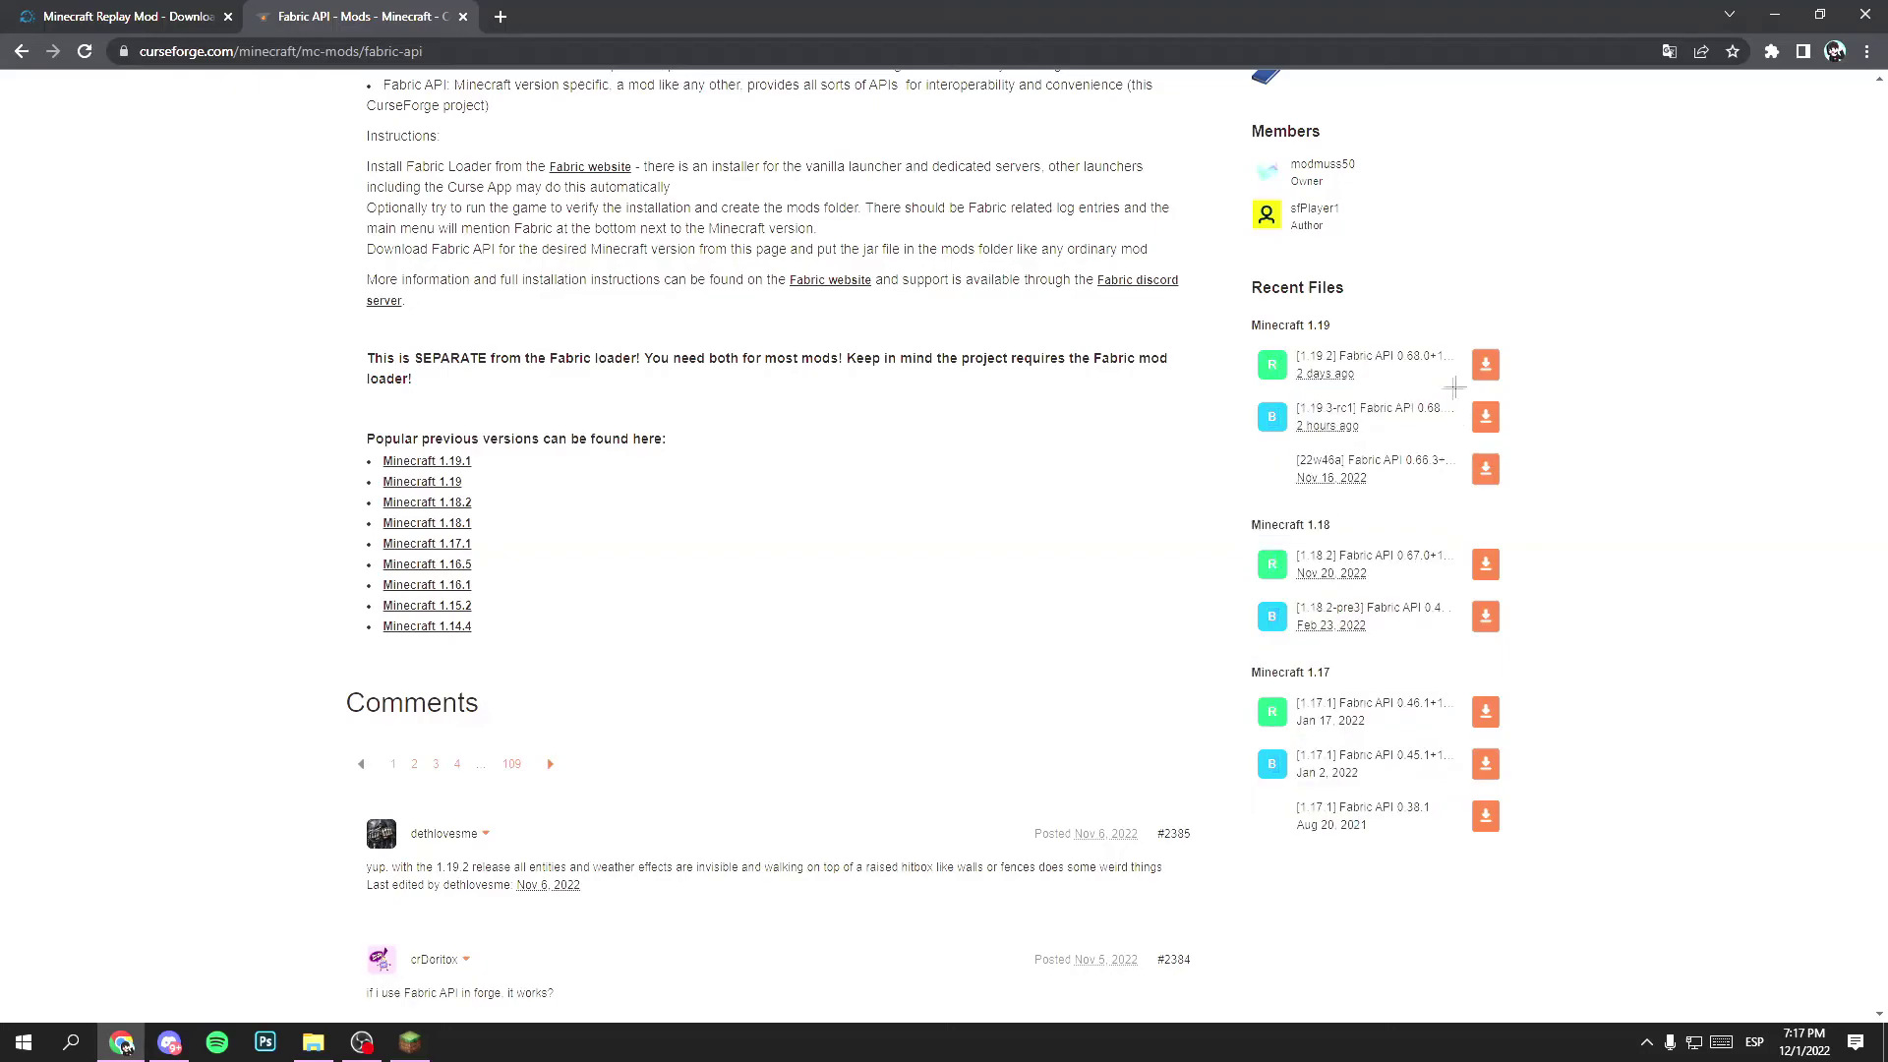
left_click(1491, 371)
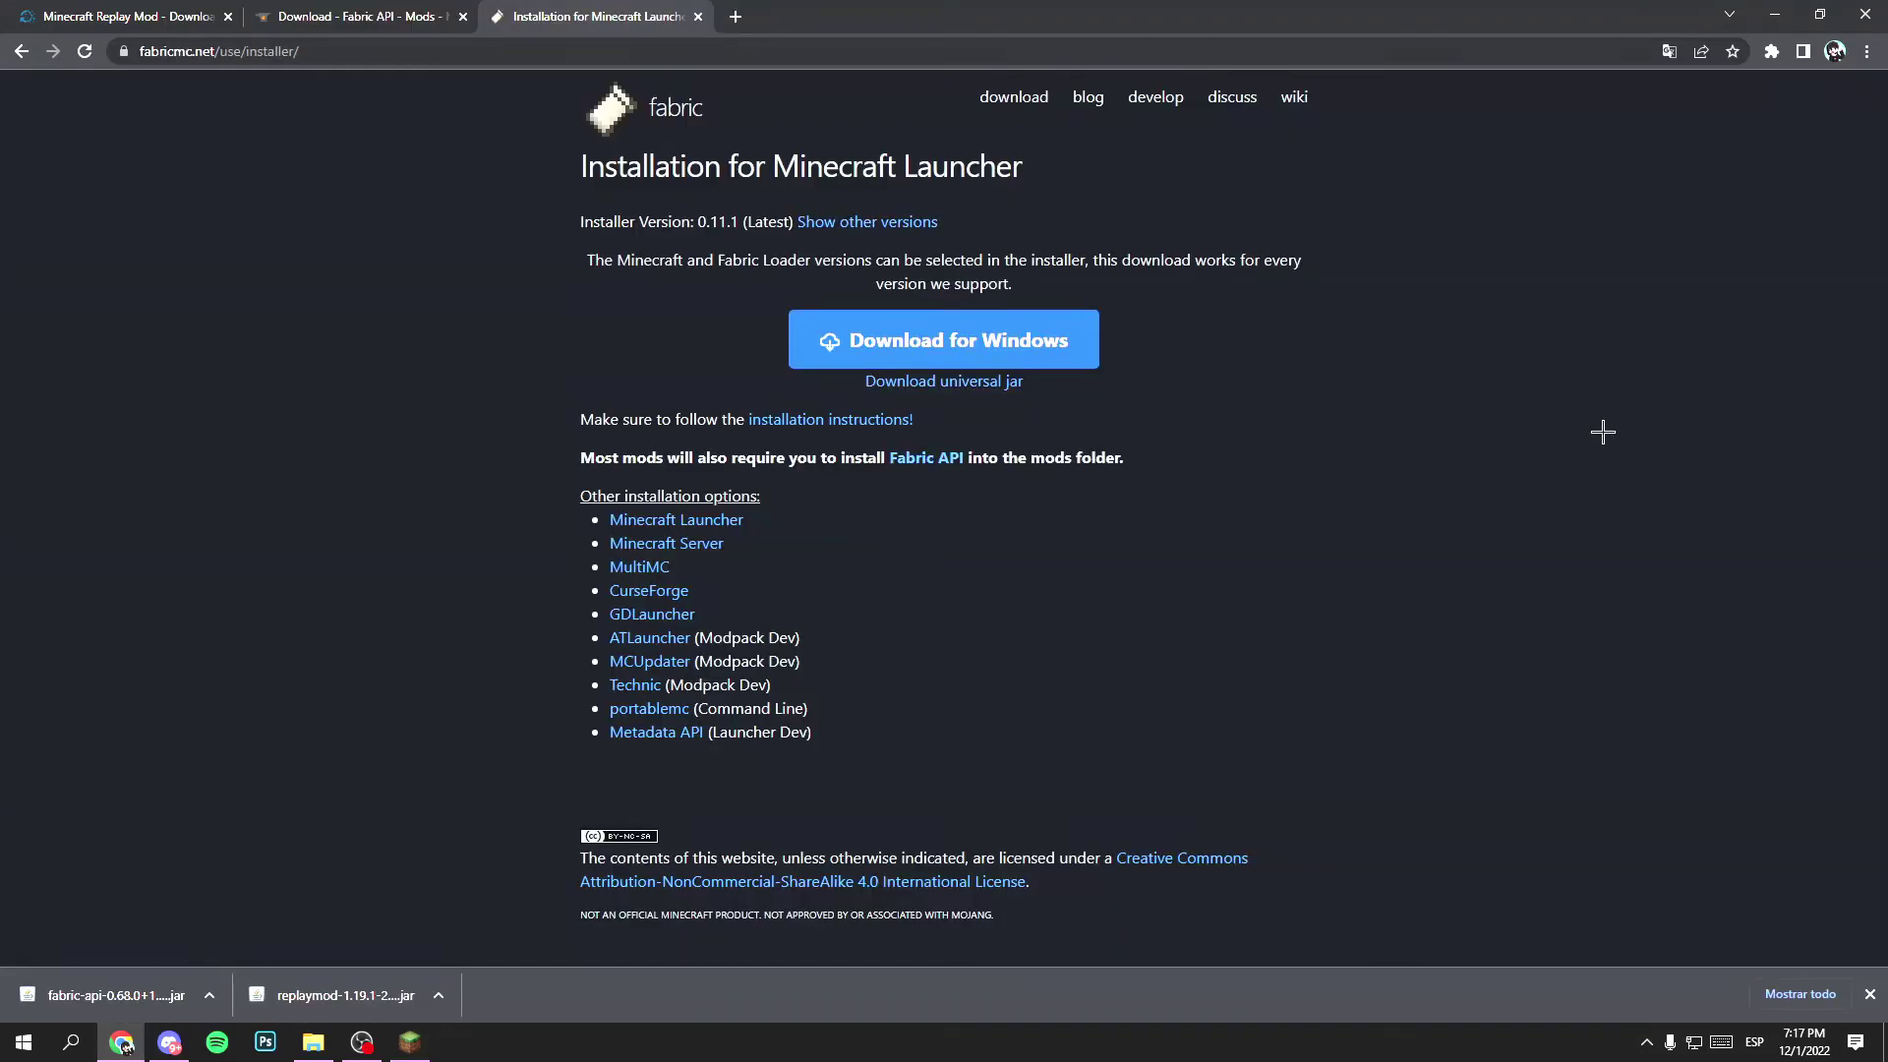
left_click(1001, 334)
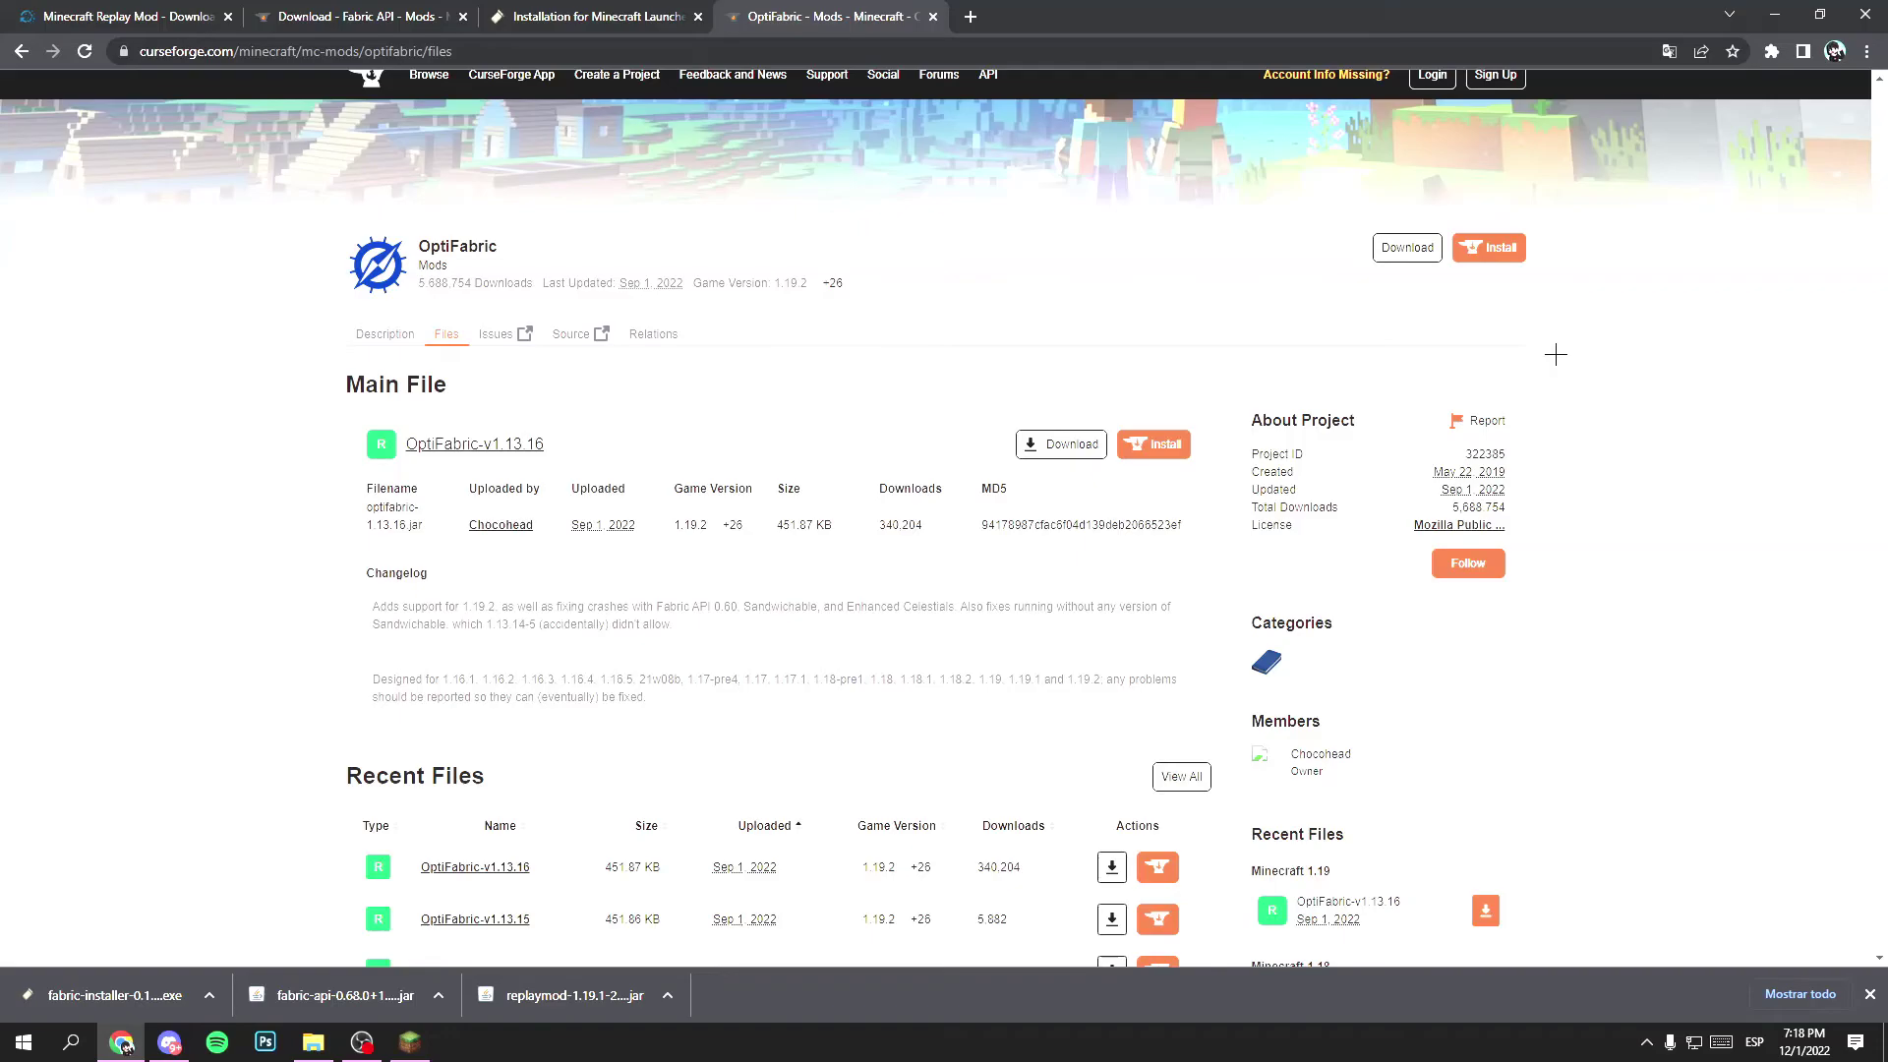
Step: Download the OptiFabric v1.13.16 jar from CurseForge's Recent Files list
scroll(514, 252, "down", 5)
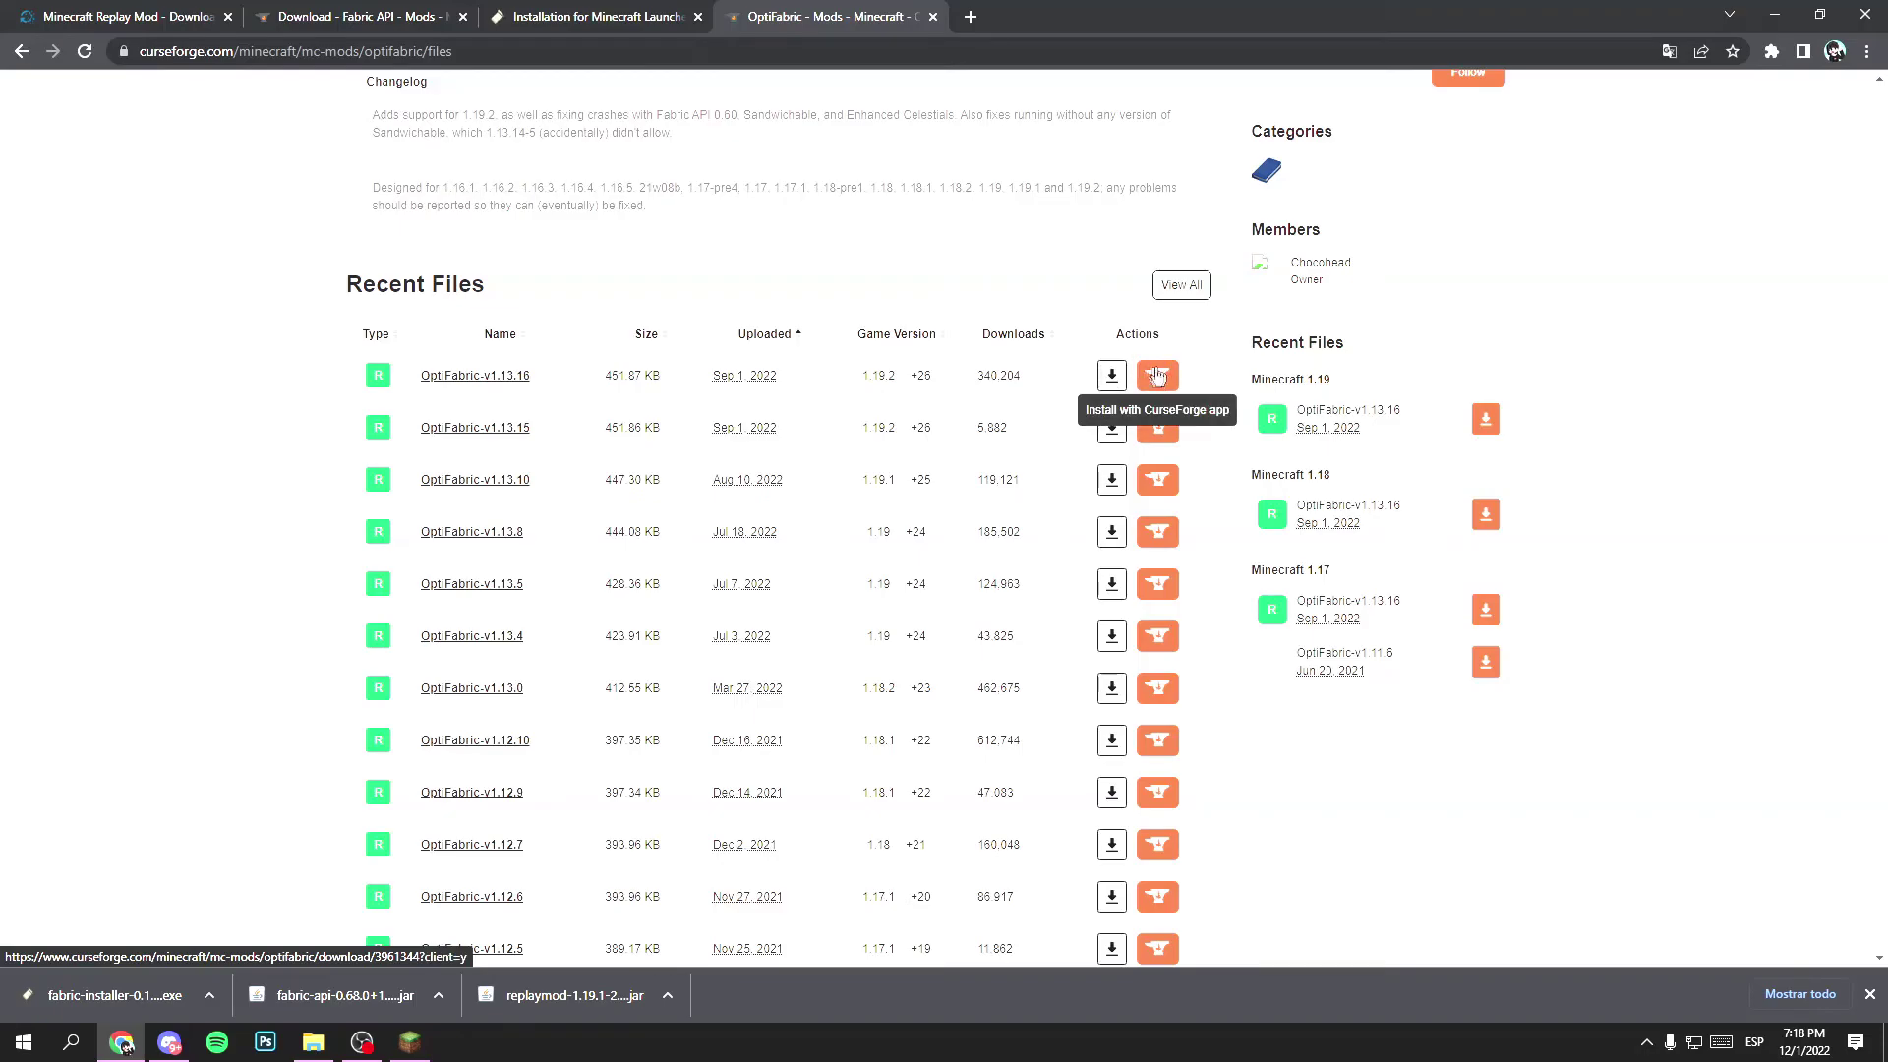
left_click(1112, 377)
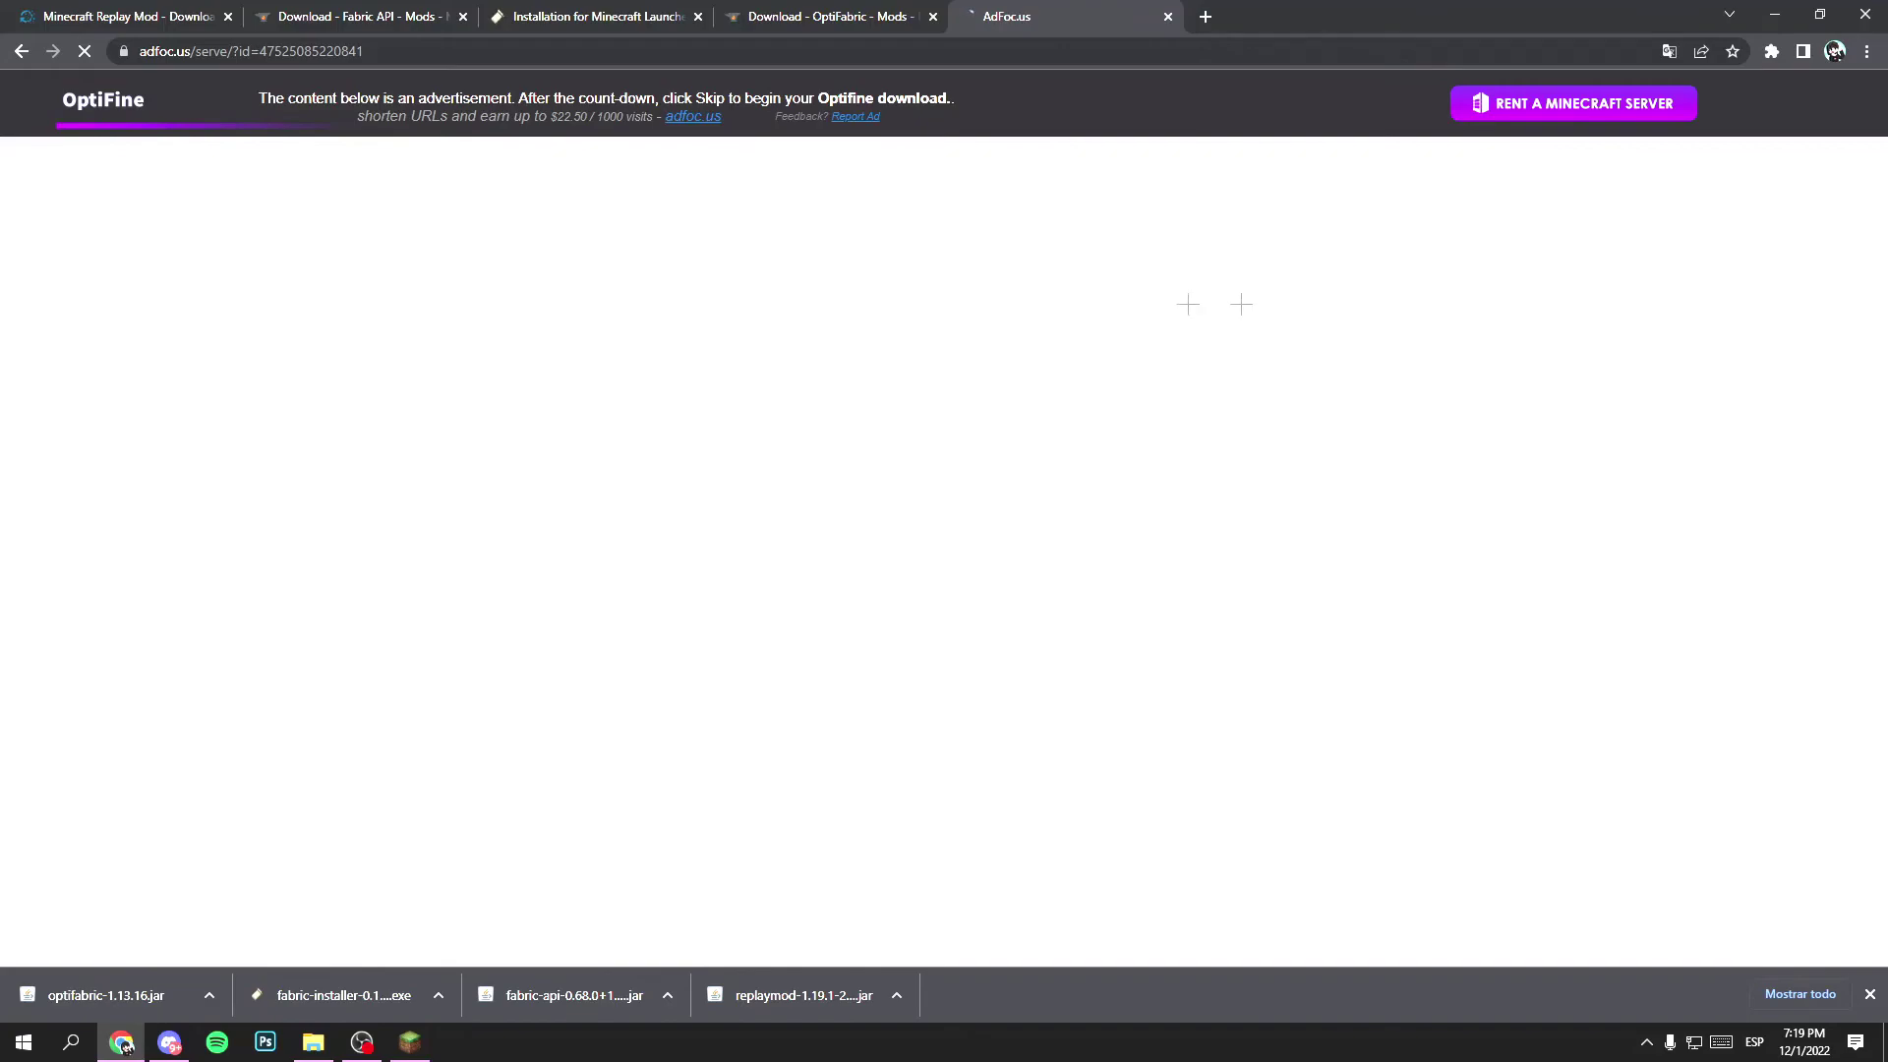
Step: Skip the ad page and download the OptiFine 1.19.2 HD U H9 jar
left_click(1773, 106)
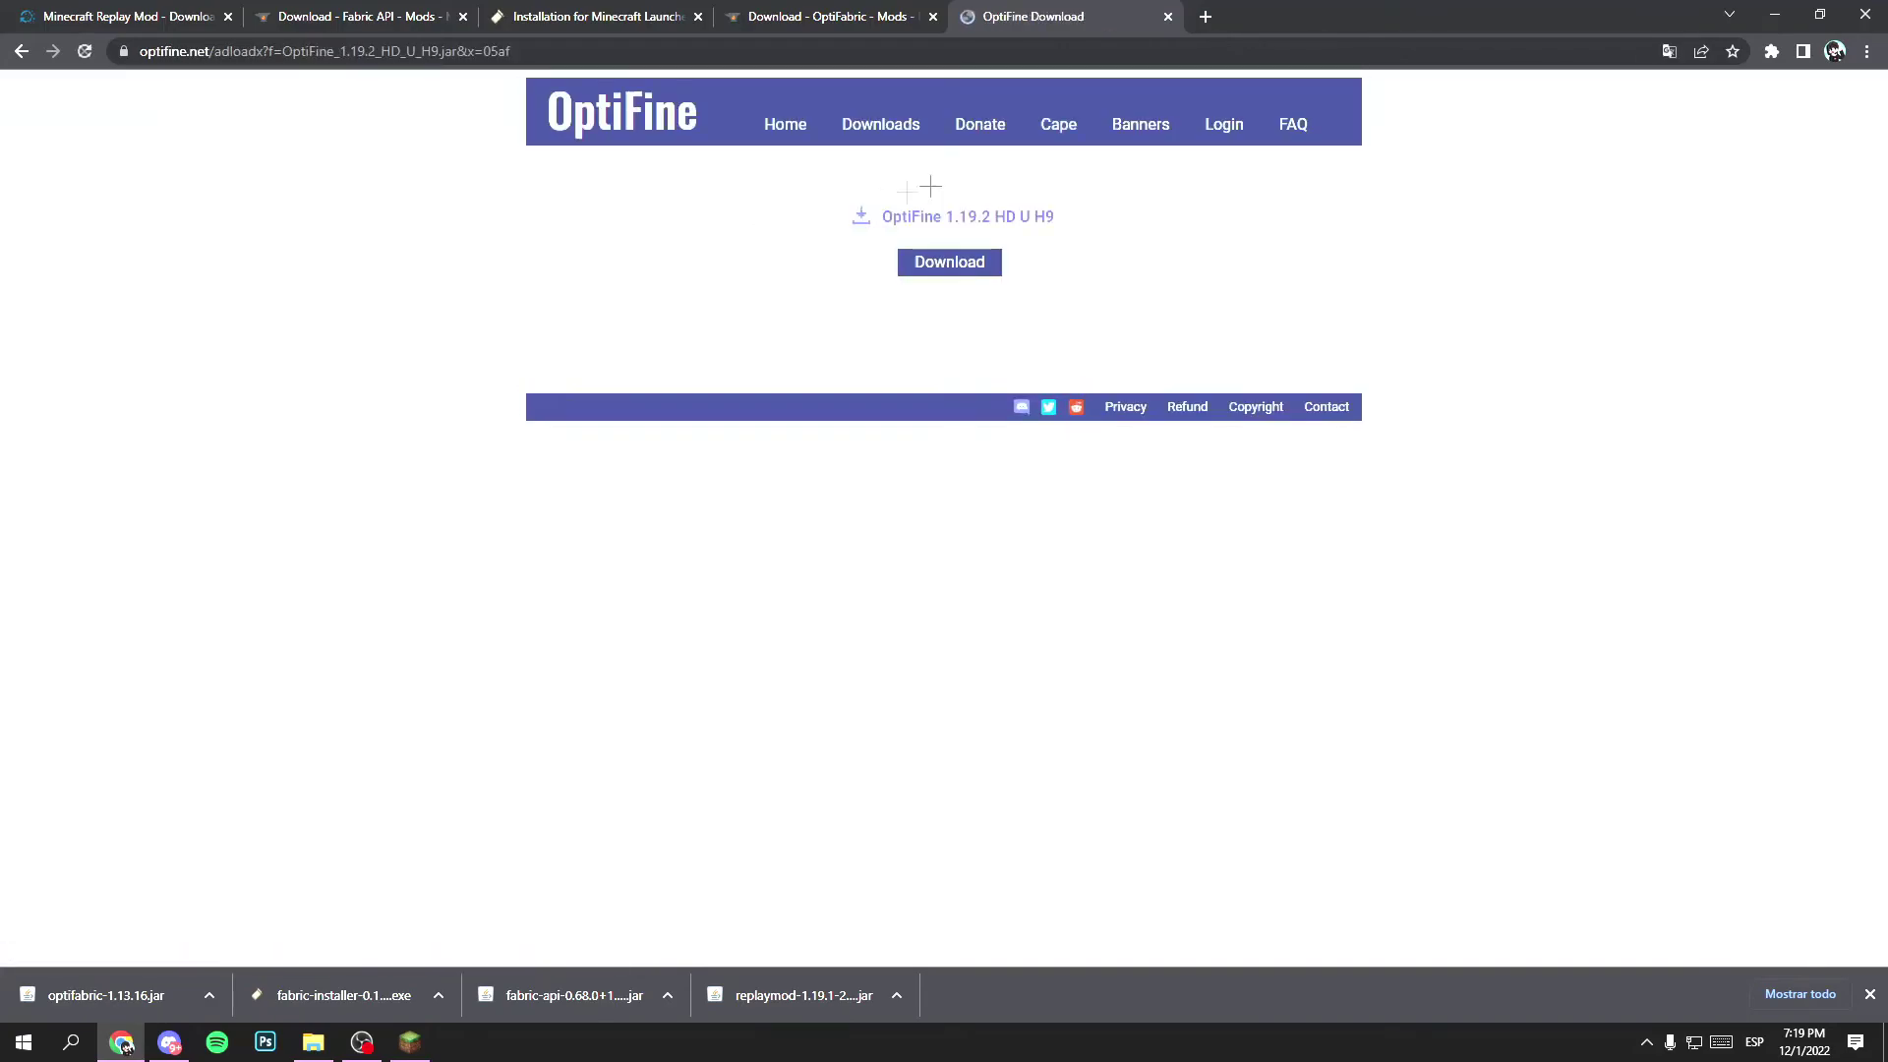
left_click(970, 272)
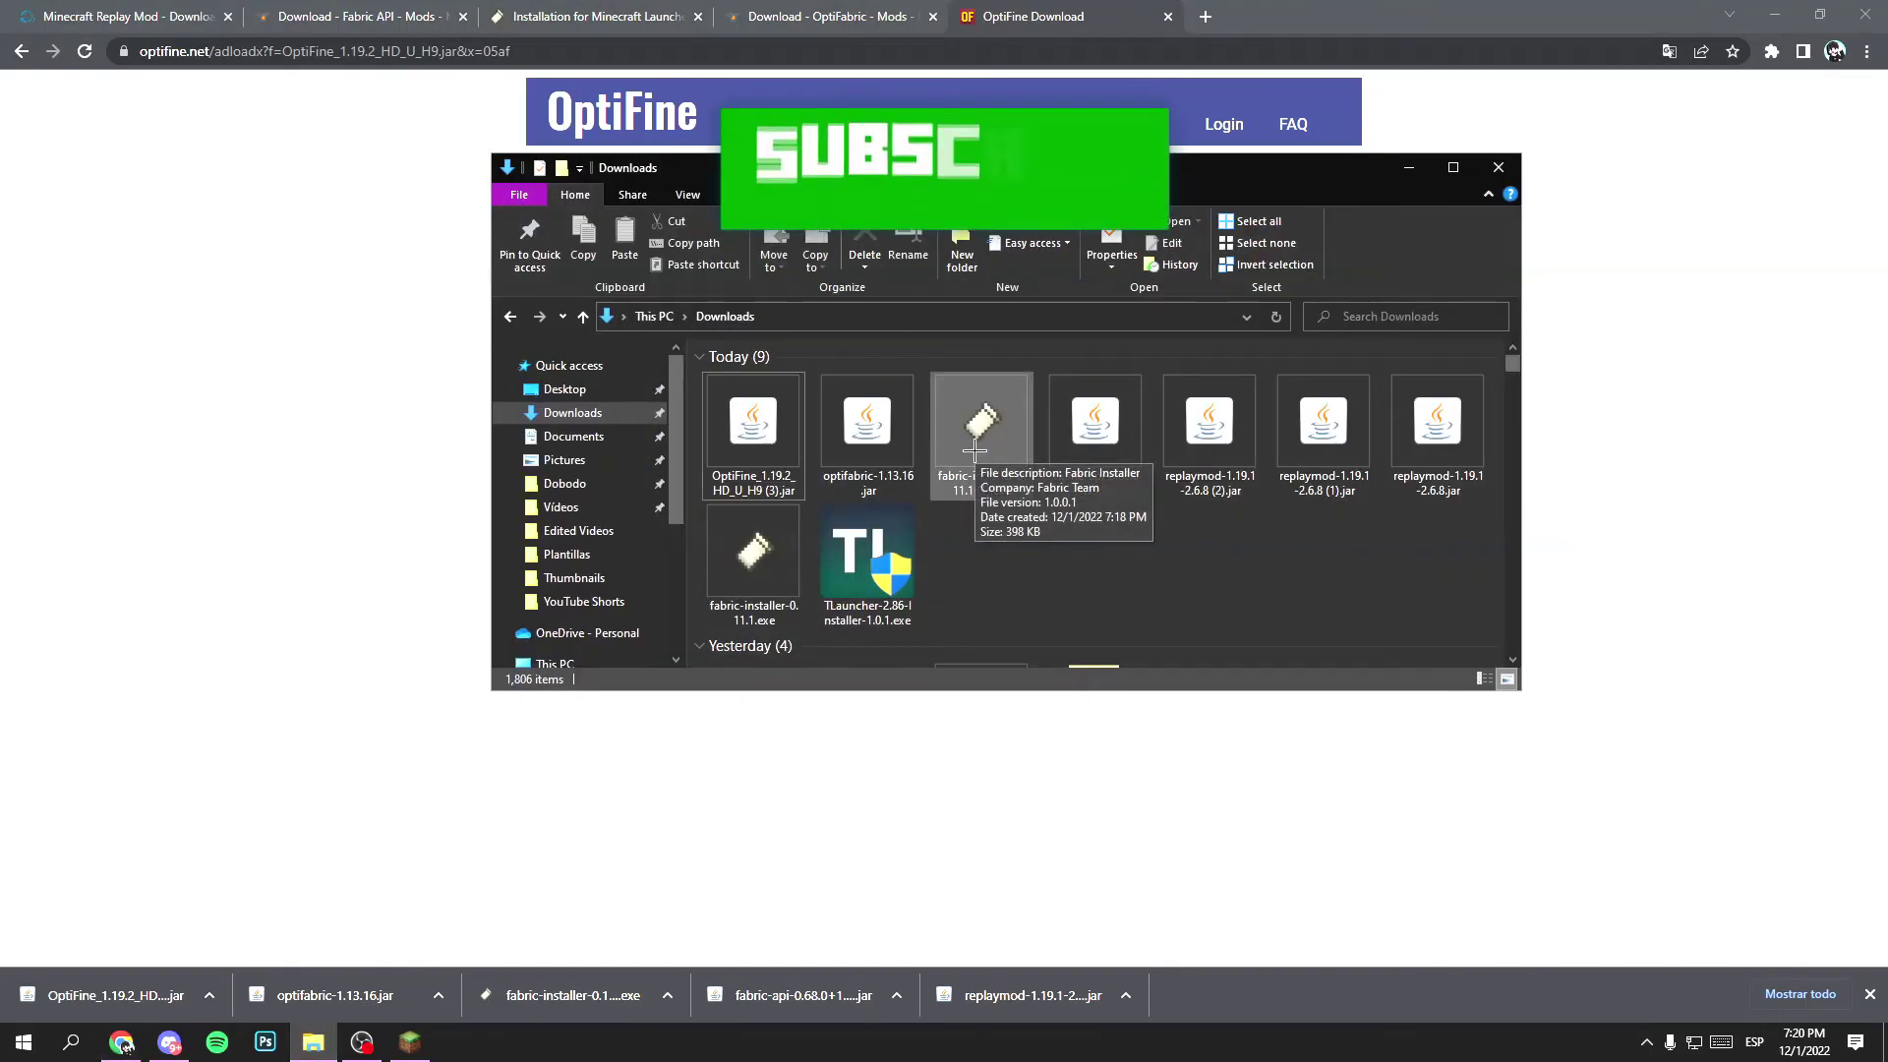
Step: Run the Fabric installer for Minecraft 1.19.2, confirm the success message, and close it
double_click(997, 418)
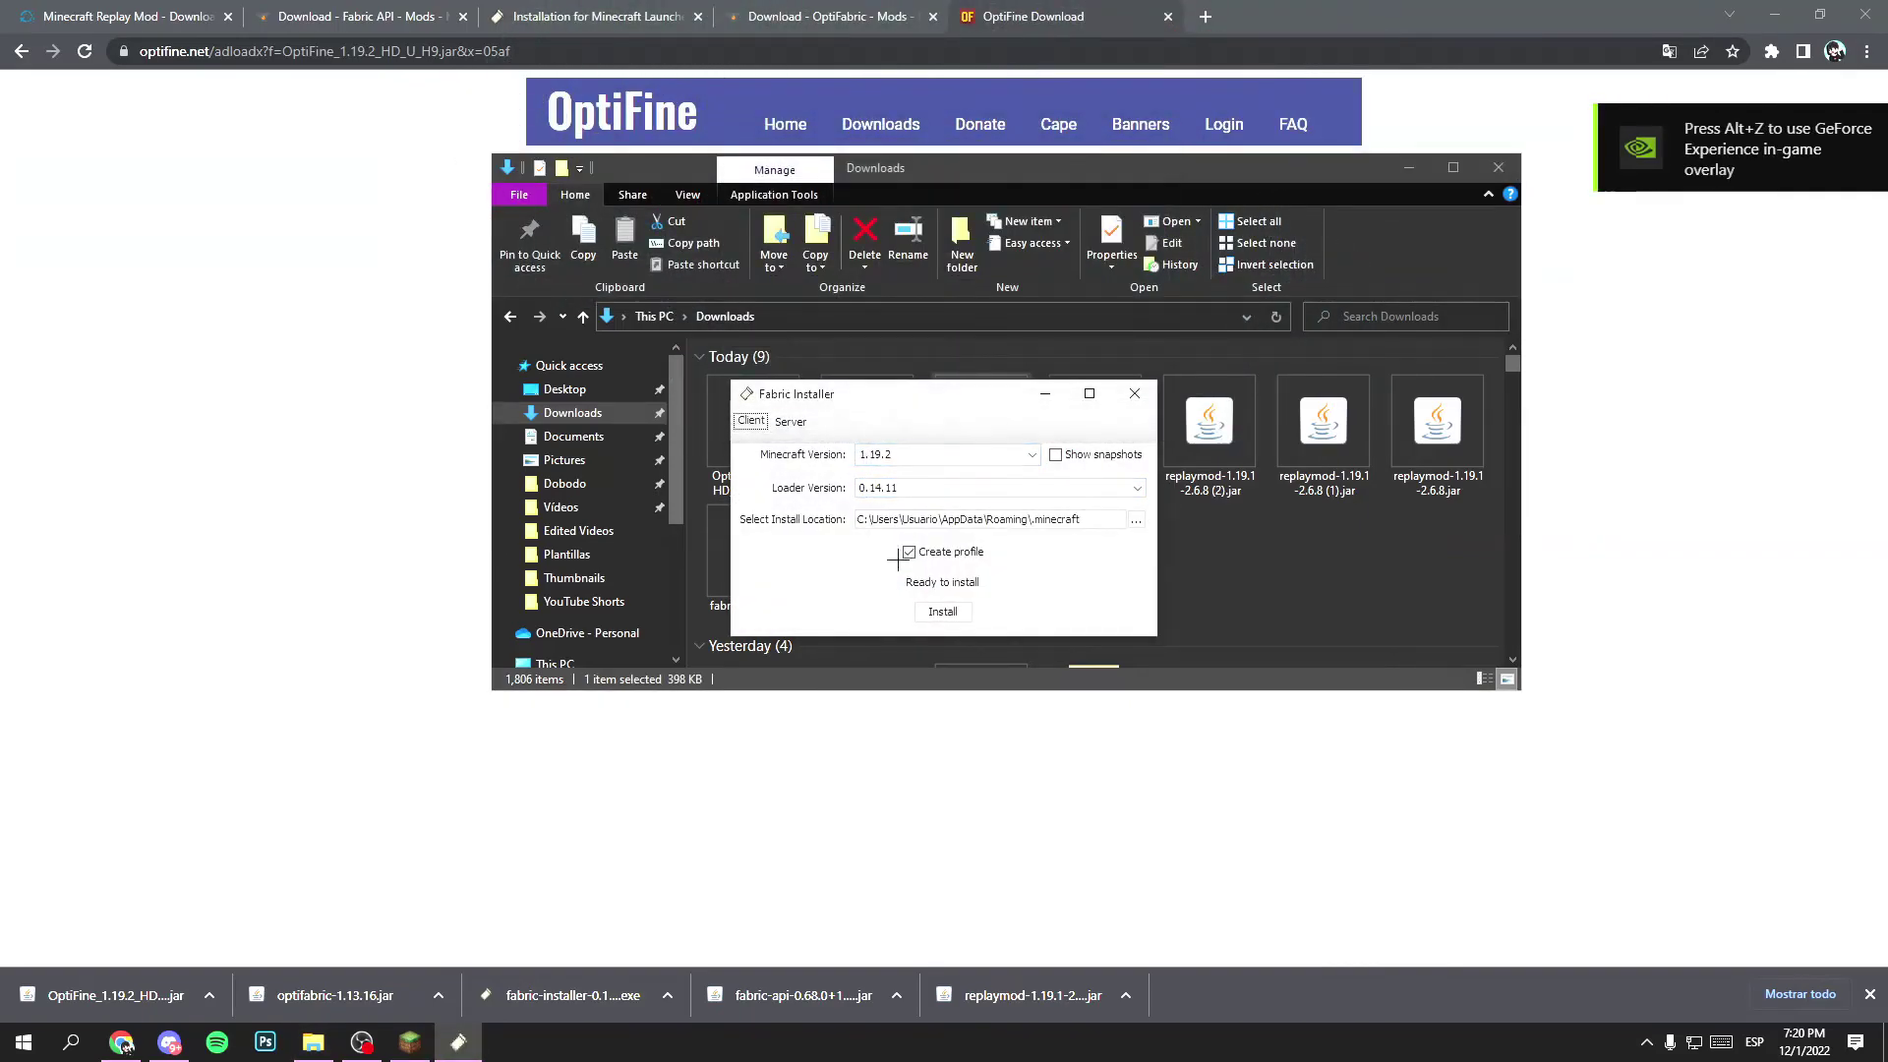
left_click(922, 455)
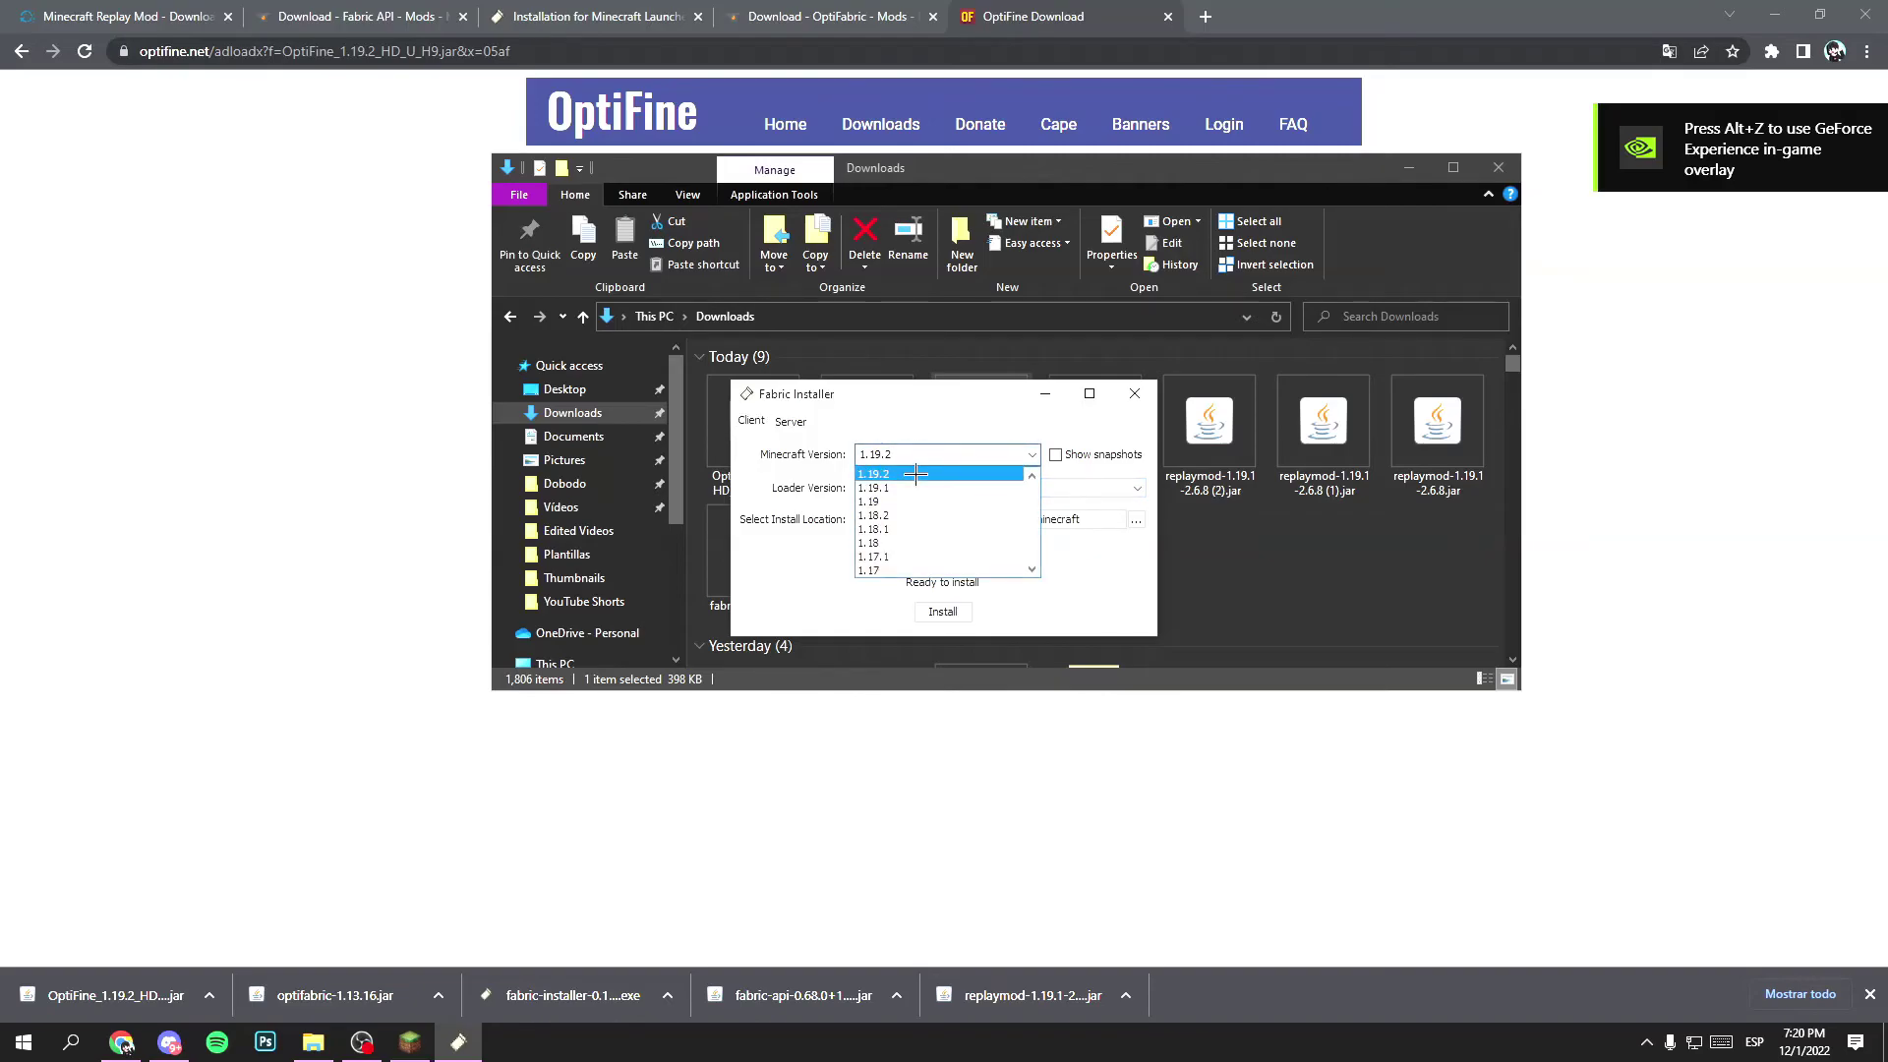
left_click(915, 473)
left_click(942, 611)
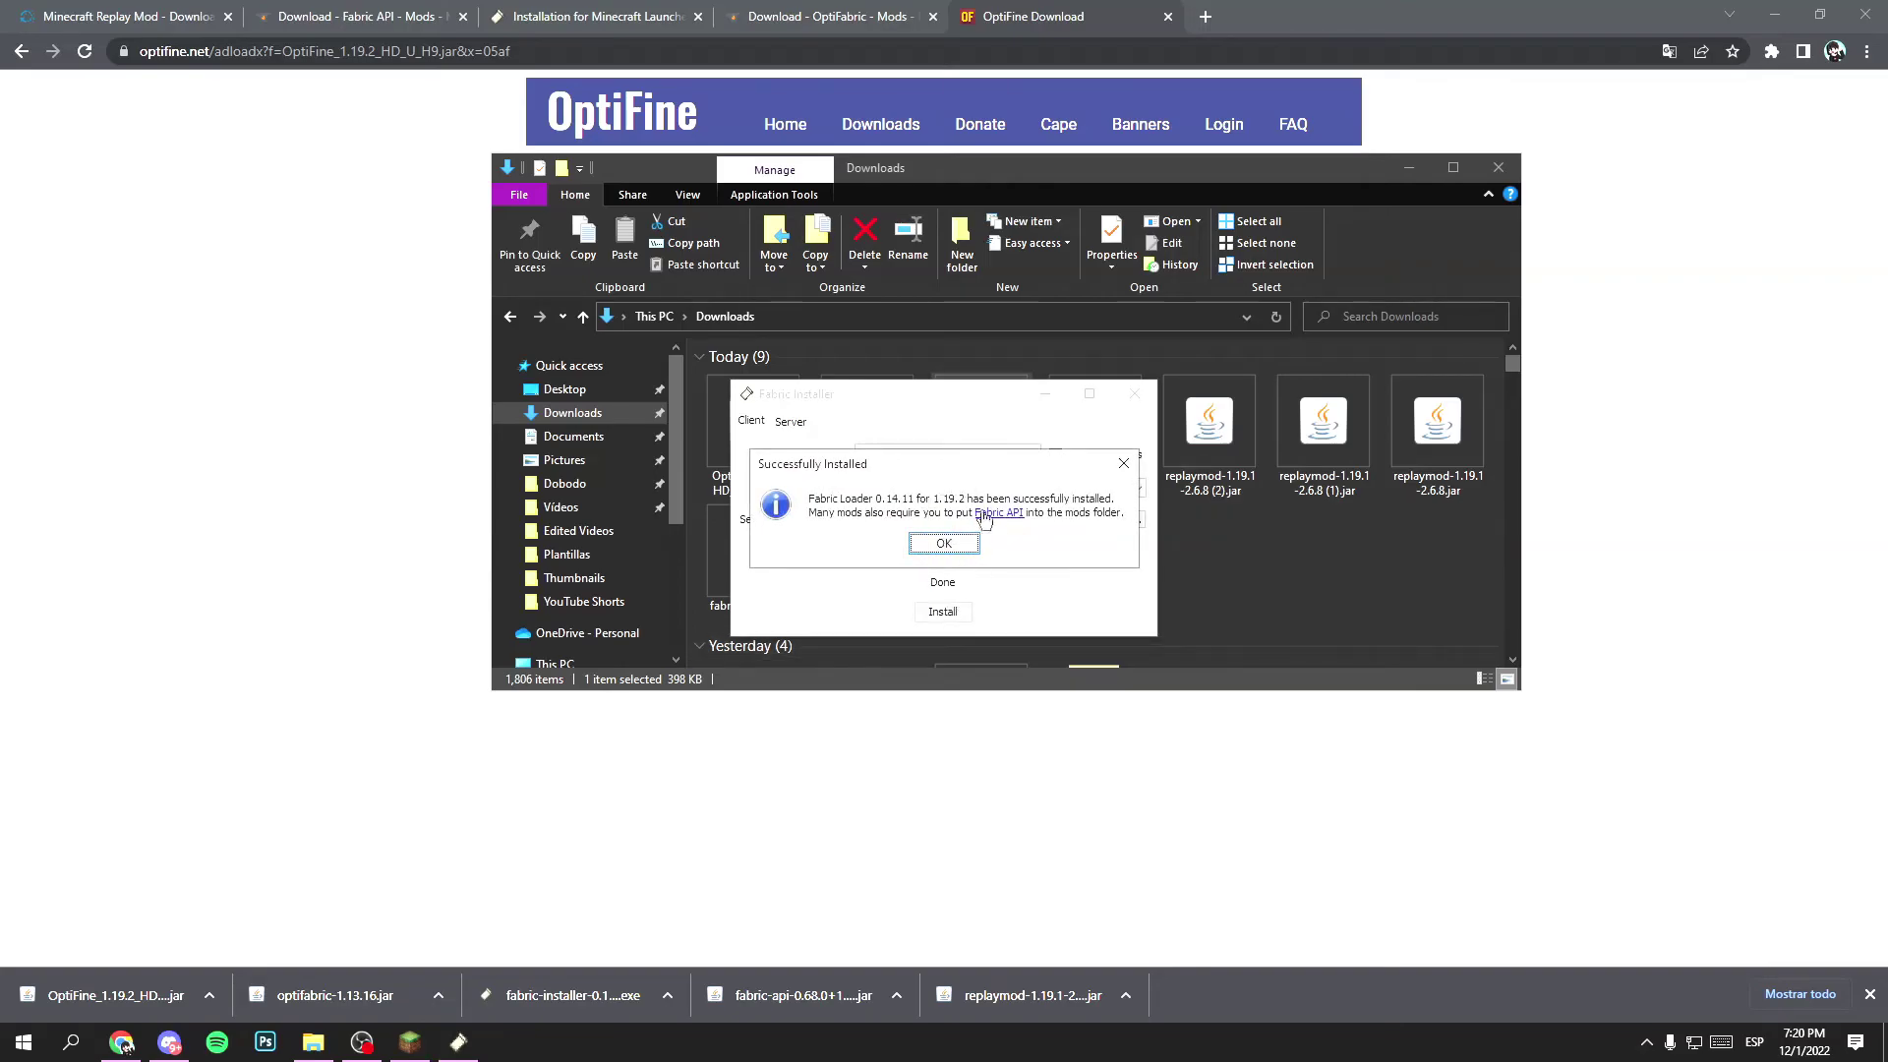
left_click(943, 543)
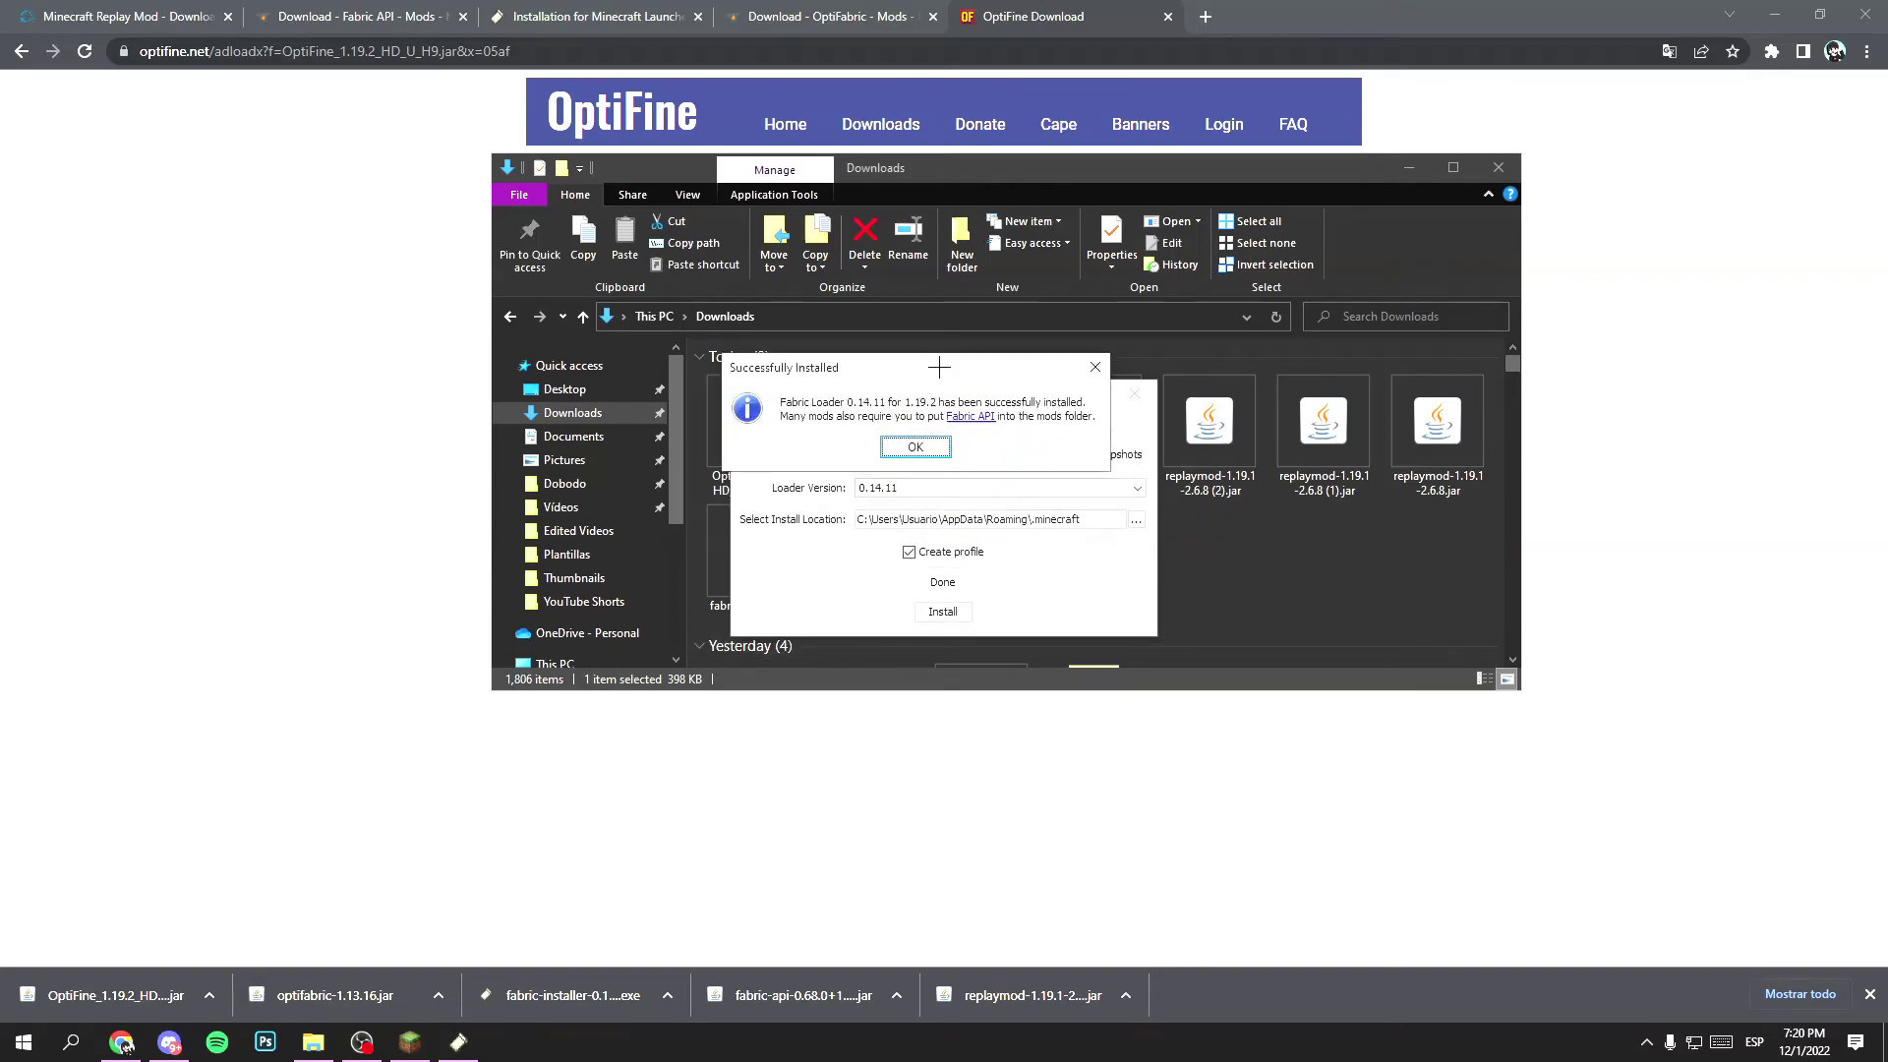
left_click(1128, 396)
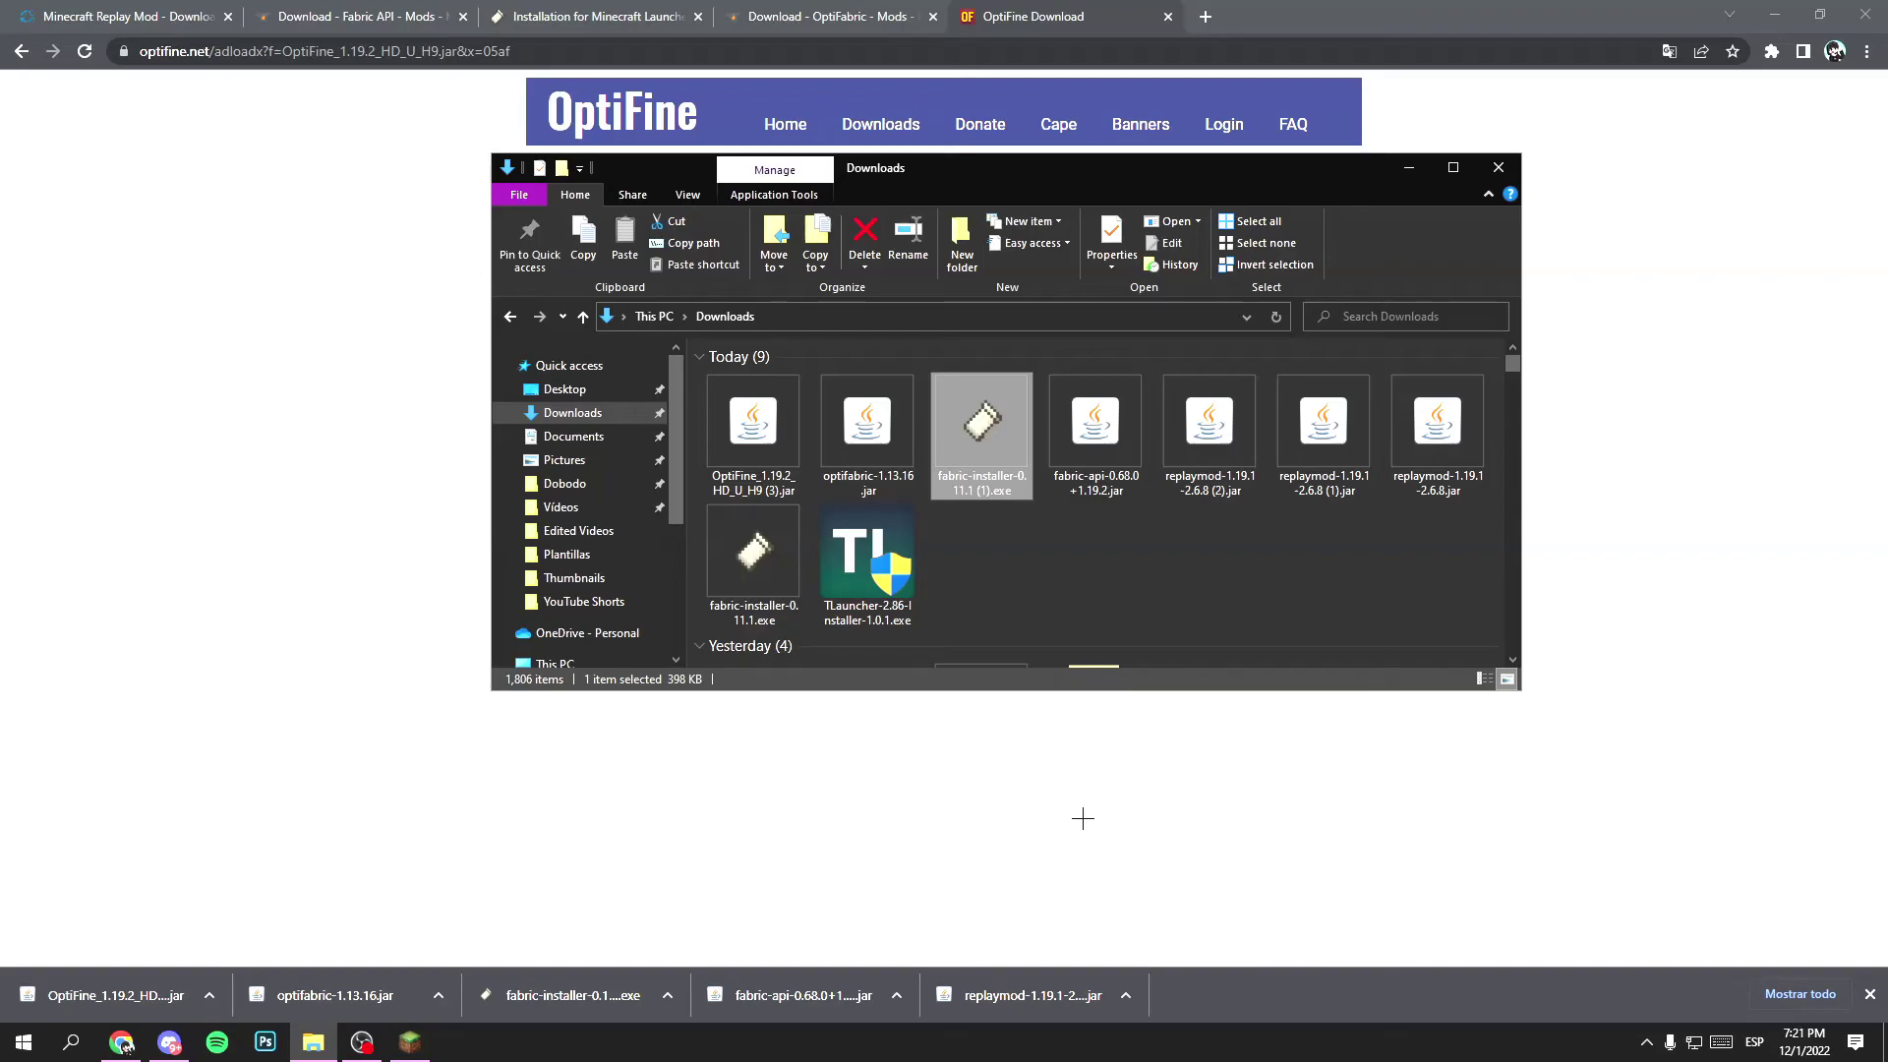
Step: Use the Win+R Run box, centred on screen, to open %appdata%
key("super+r")
left_click_drag(102, 824, 849, 340)
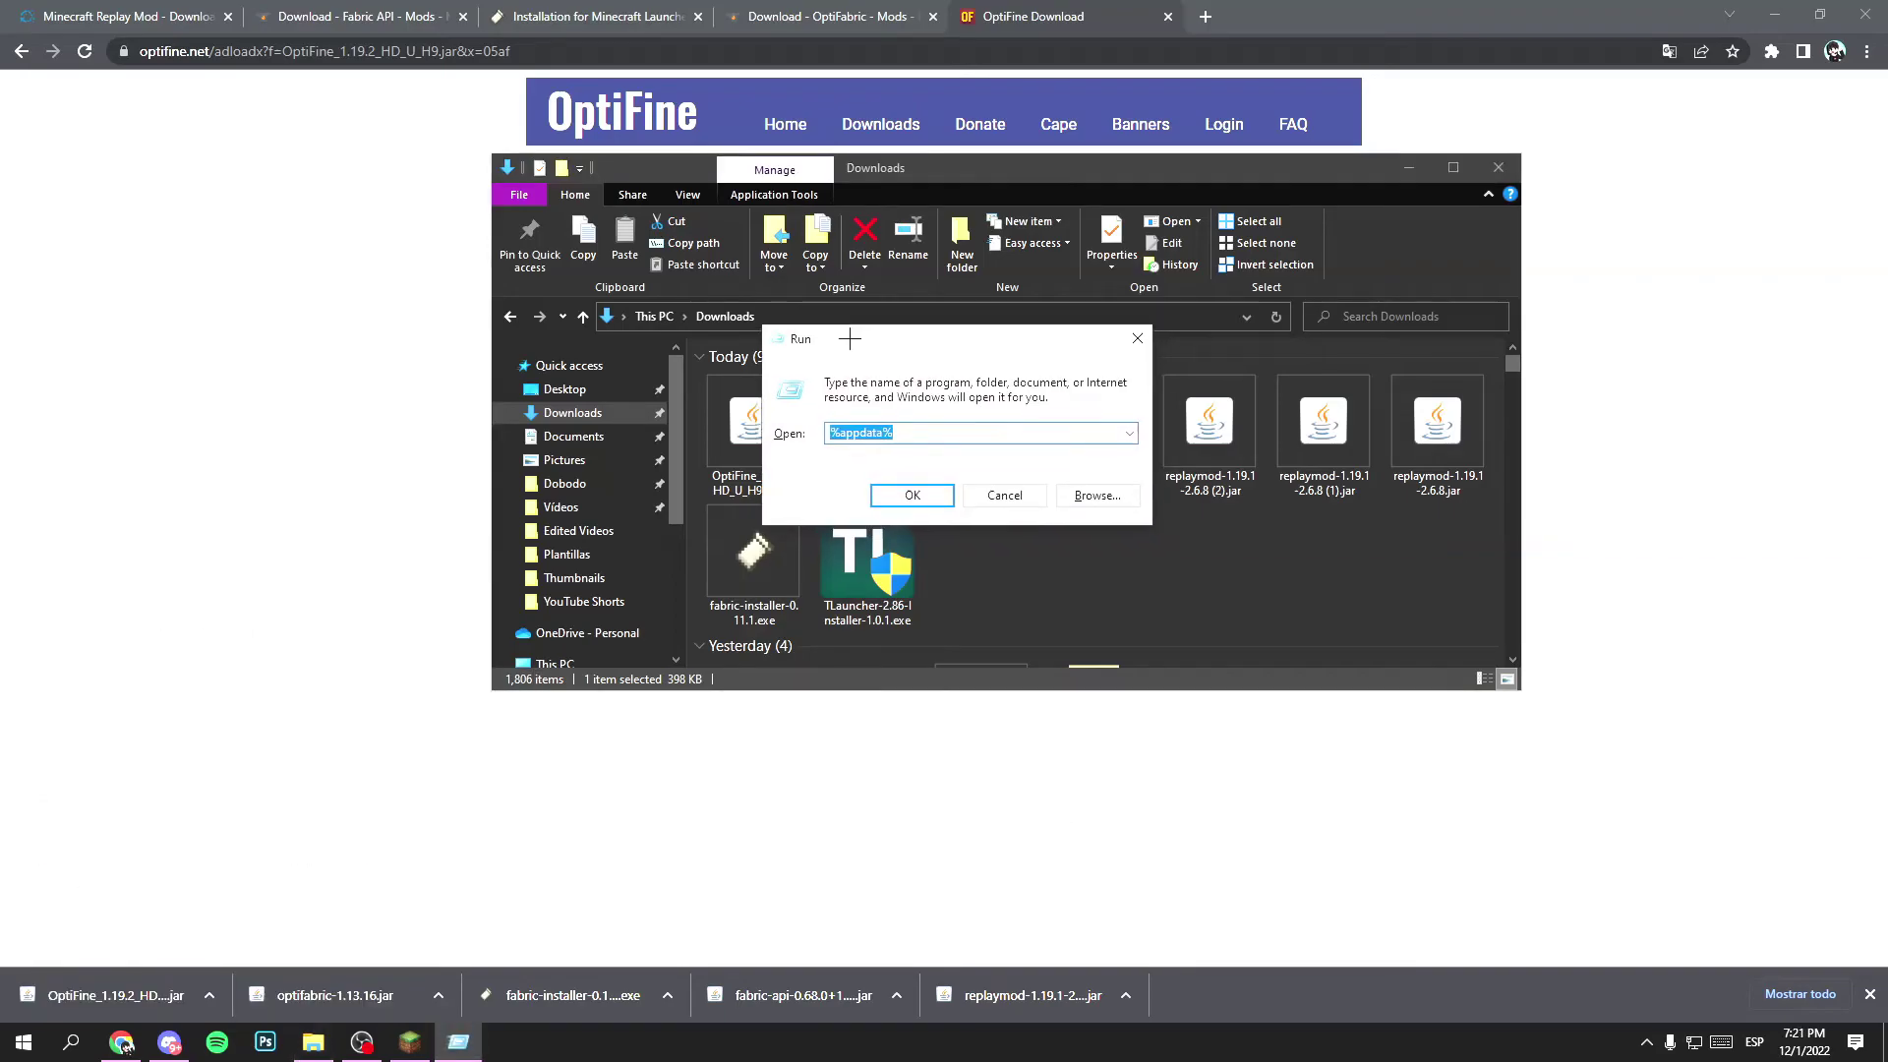
left_click(903, 430)
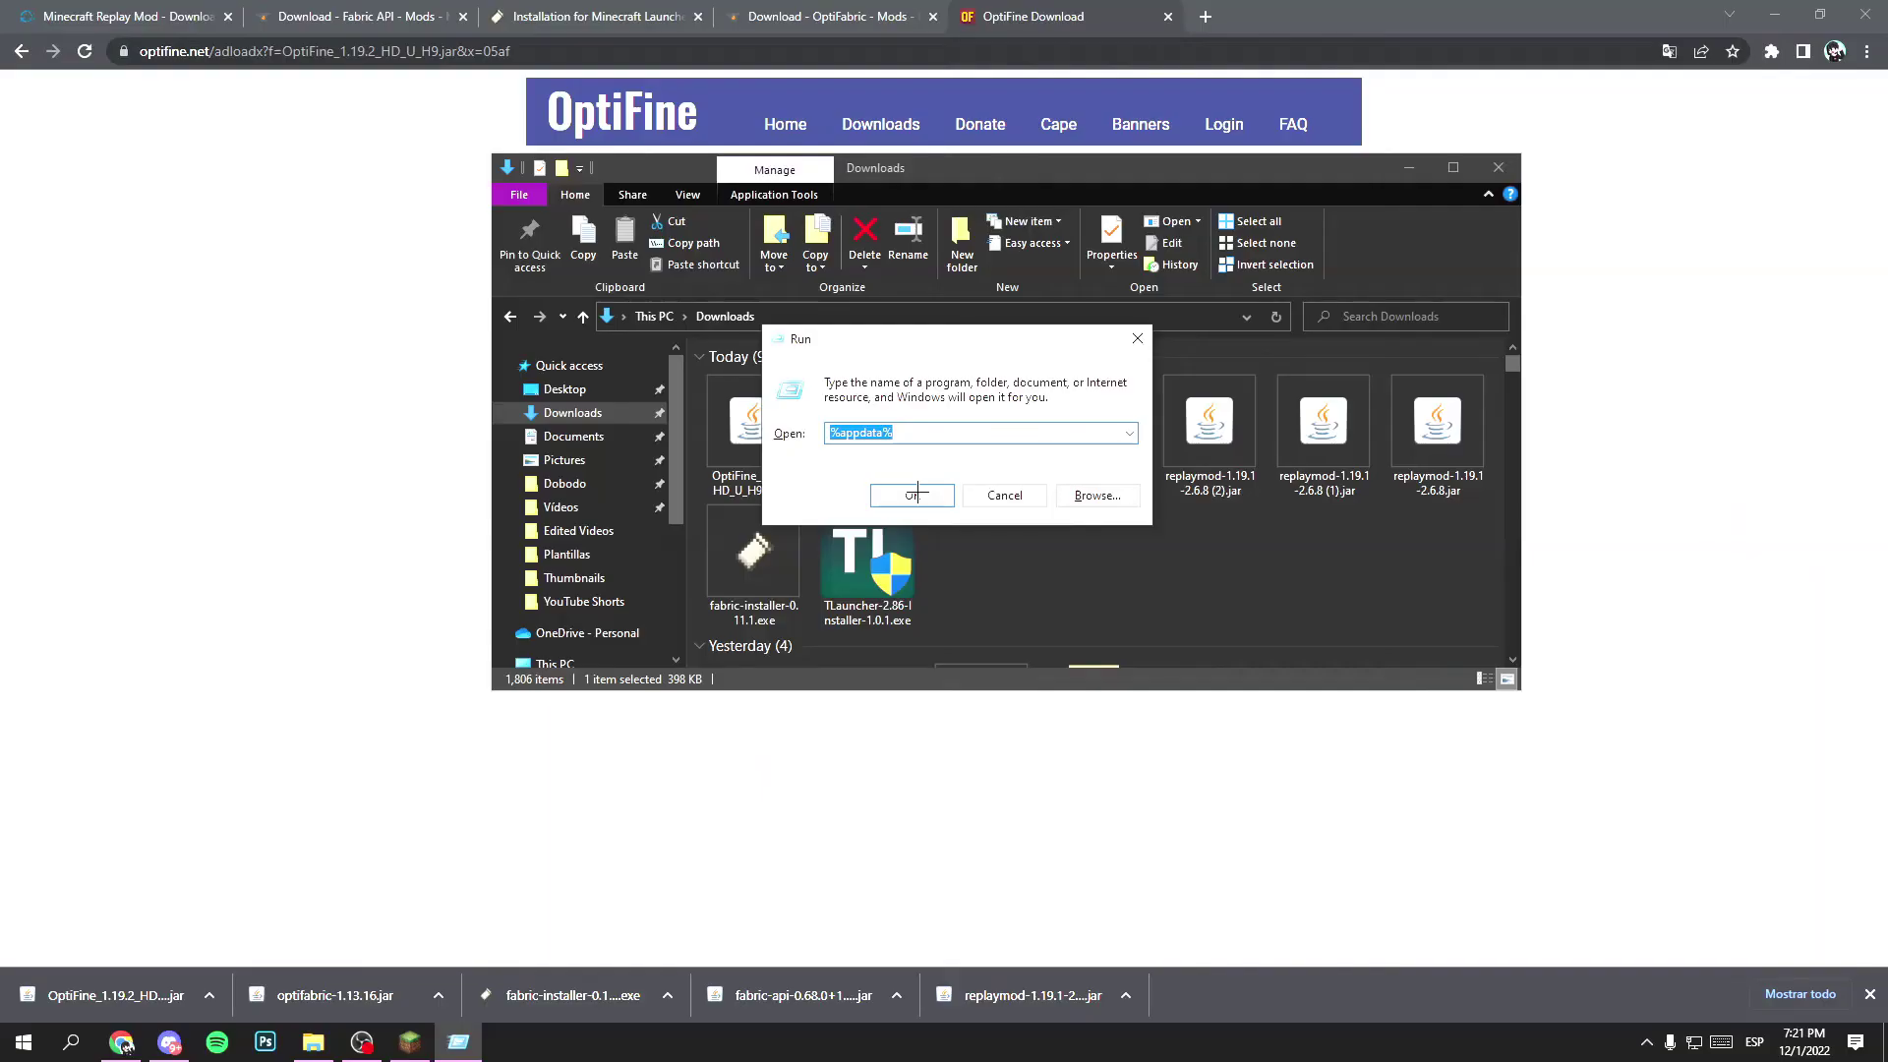
left_click(912, 495)
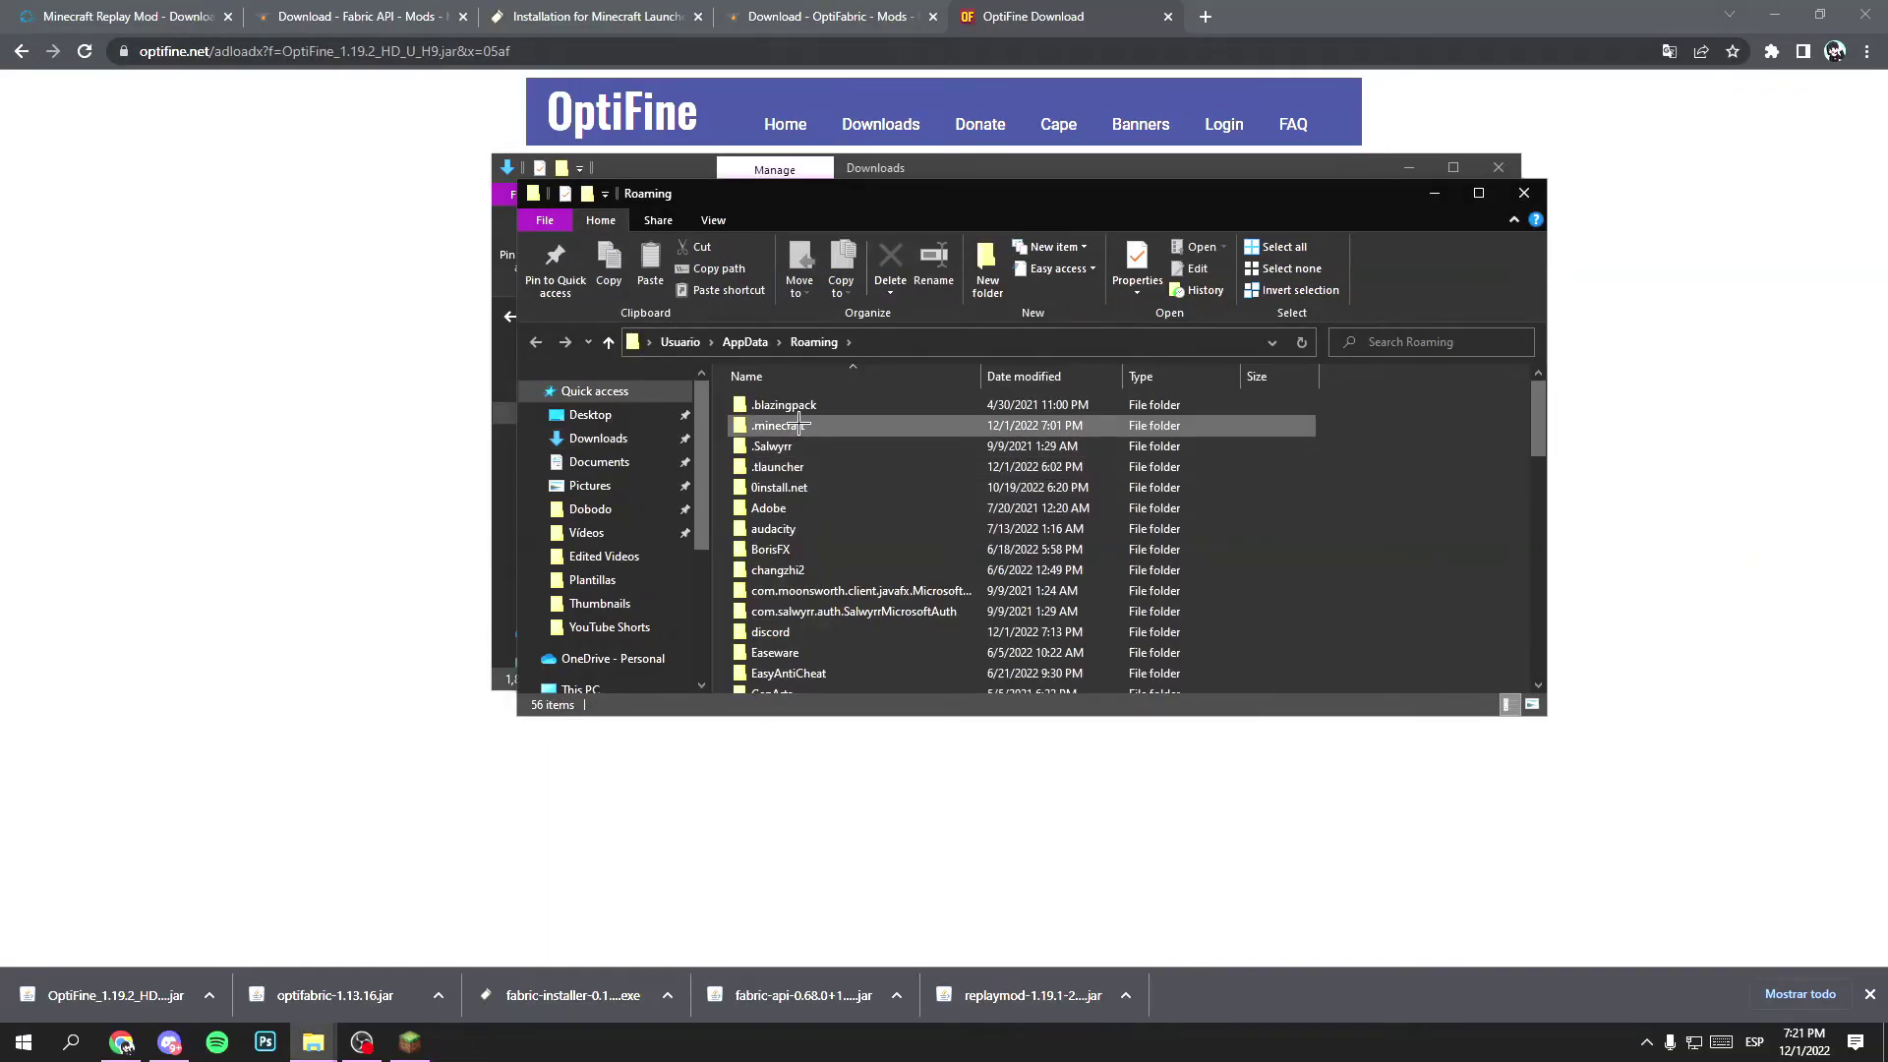
Step: Open .minecraft, then its mods folder, and move that window aside to reveal Downloads
double_click(799, 422)
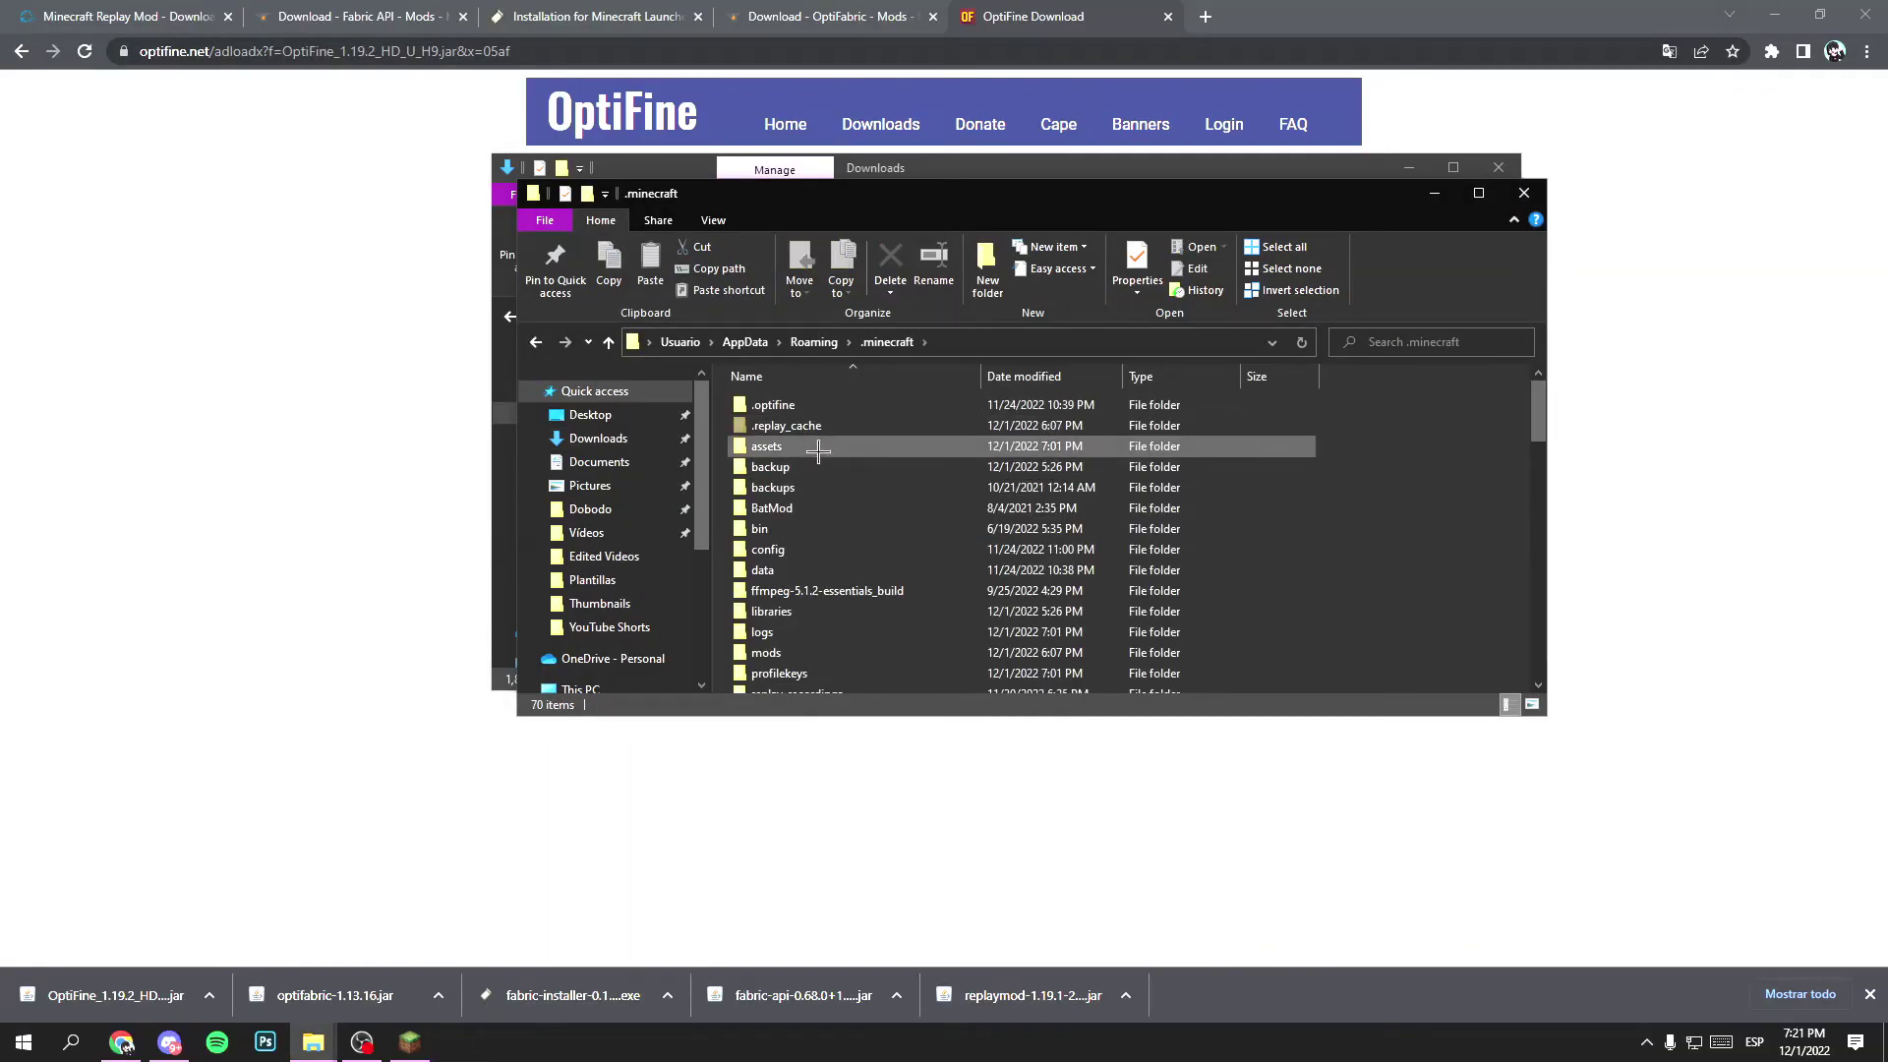
scroll(806, 462, "down", 1)
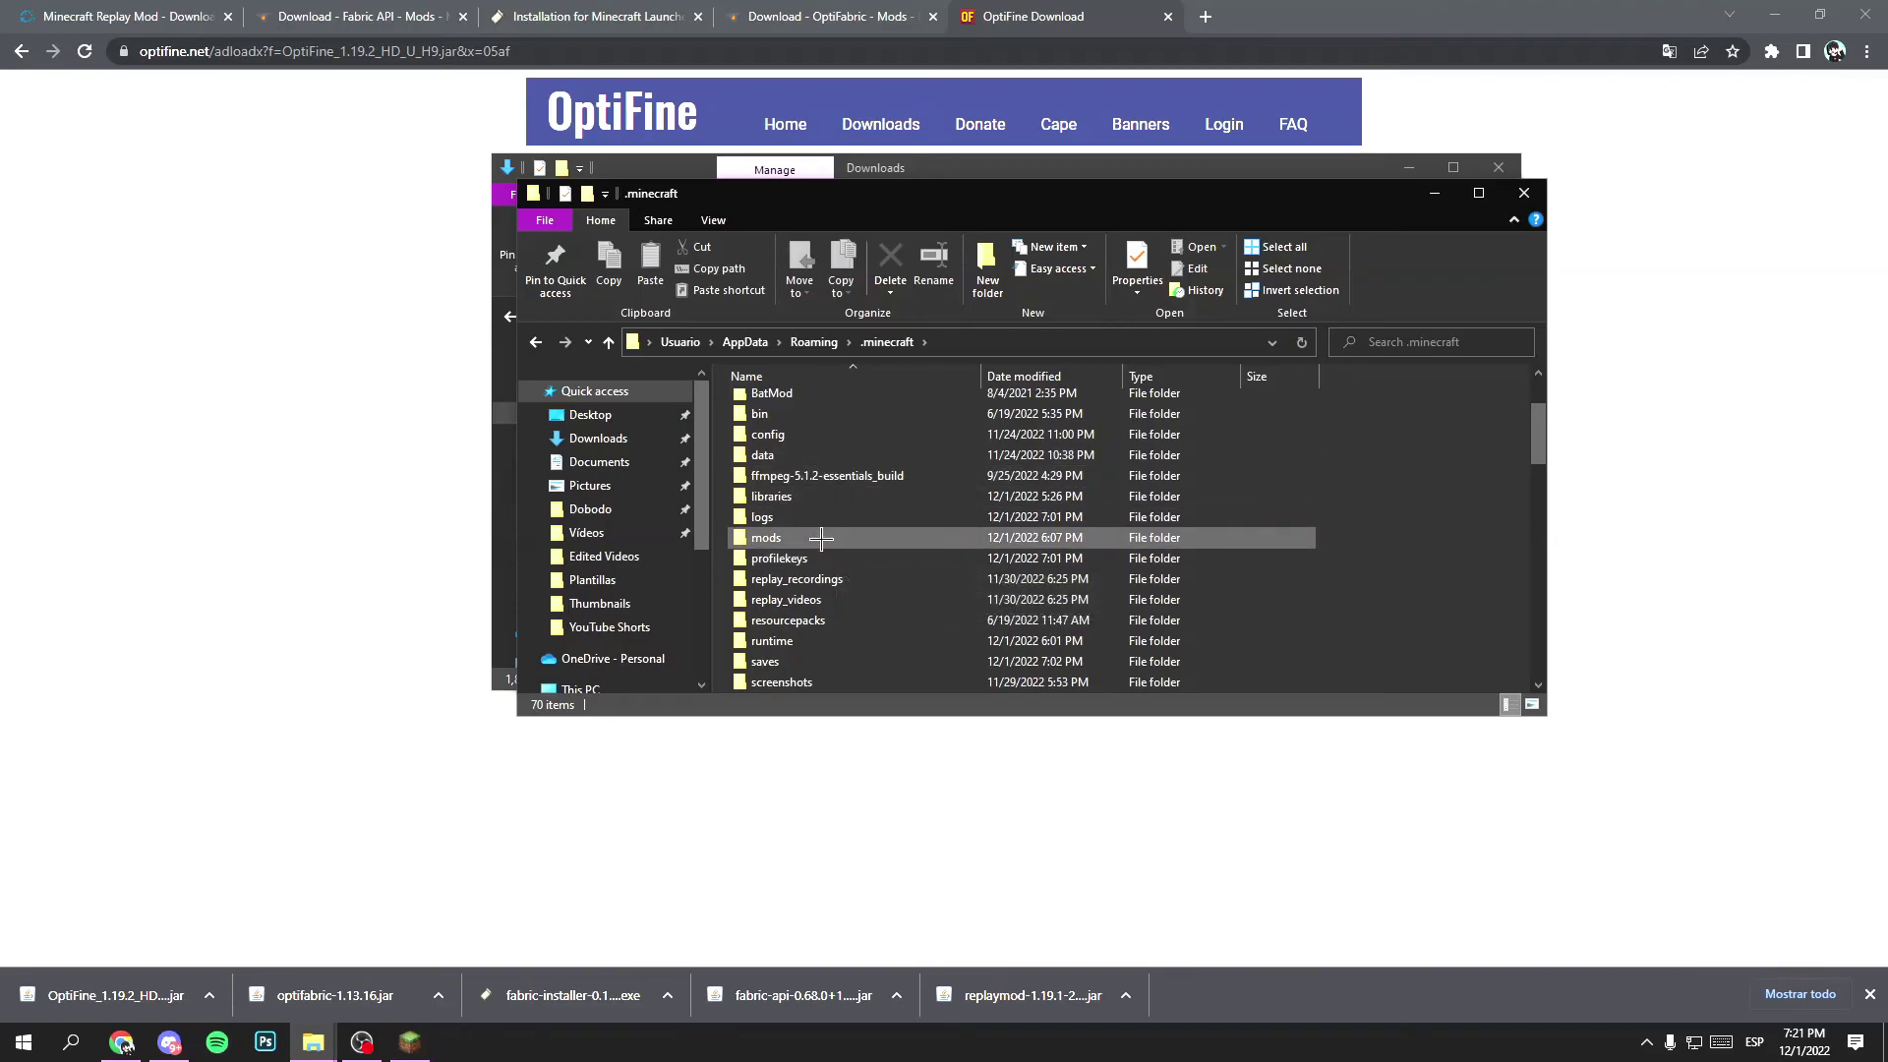
double_click(821, 538)
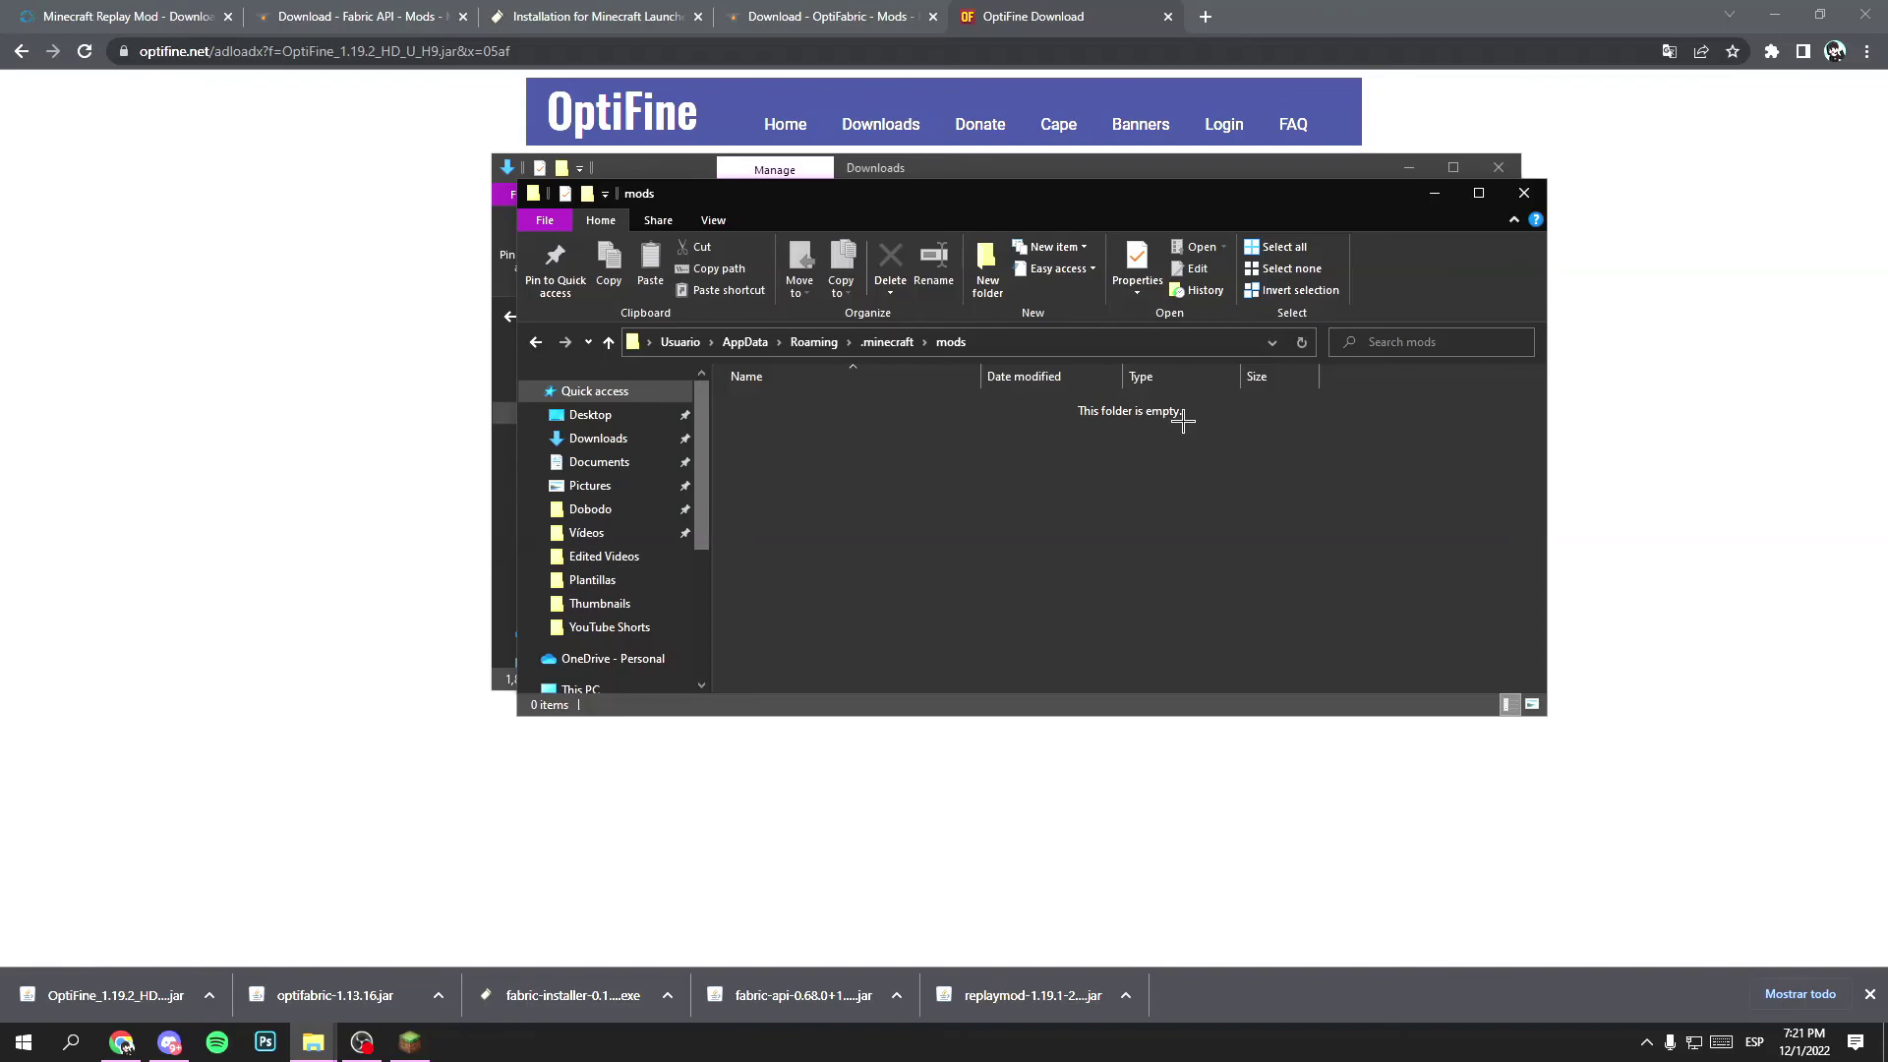
mouse_move(1078, 196)
left_mouse_down()
mouse_move(911, 384)
mouse_move(1035, 484)
left_mouse_up()
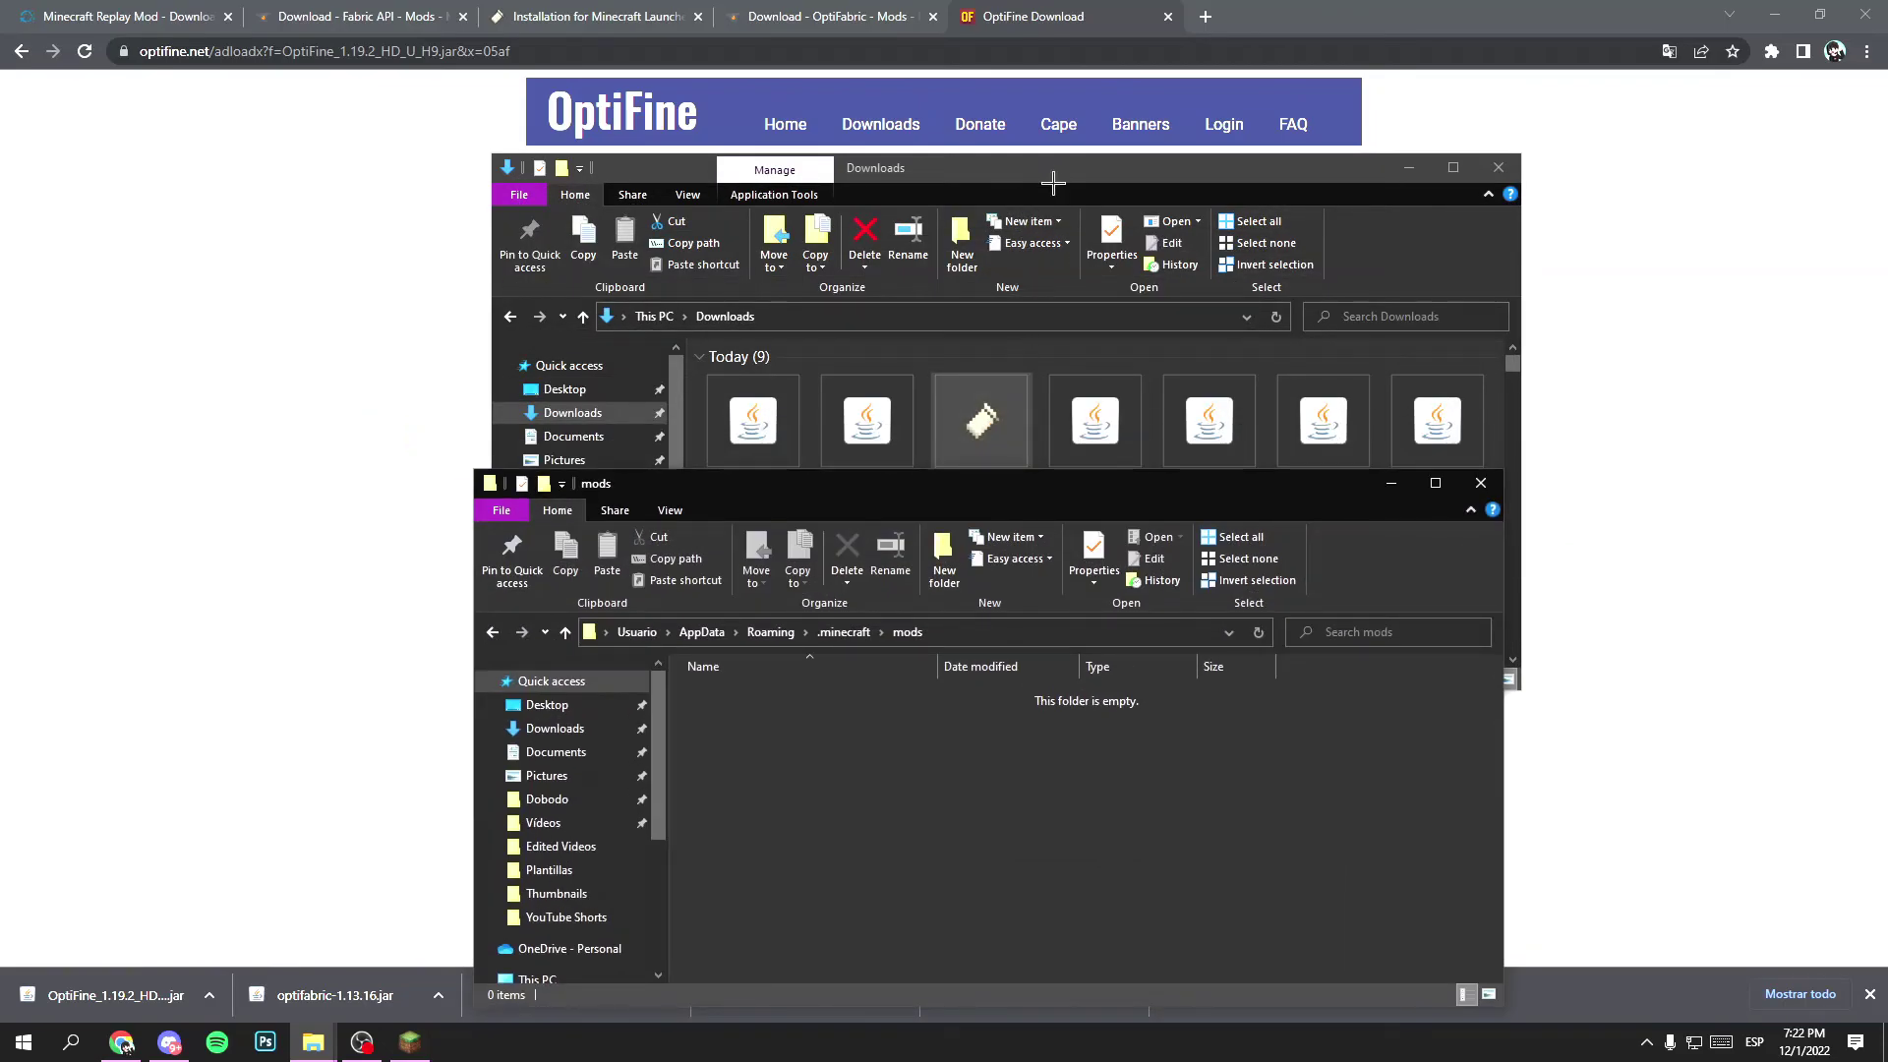
Step: Drag the OptiFine, OptiFabric, Fabric API and Replay Mod jars from Downloads into mods
mouse_move(1053, 182)
left_mouse_down()
mouse_move(970, 85)
mouse_move(1023, 71)
mouse_move(1030, 32)
left_mouse_up()
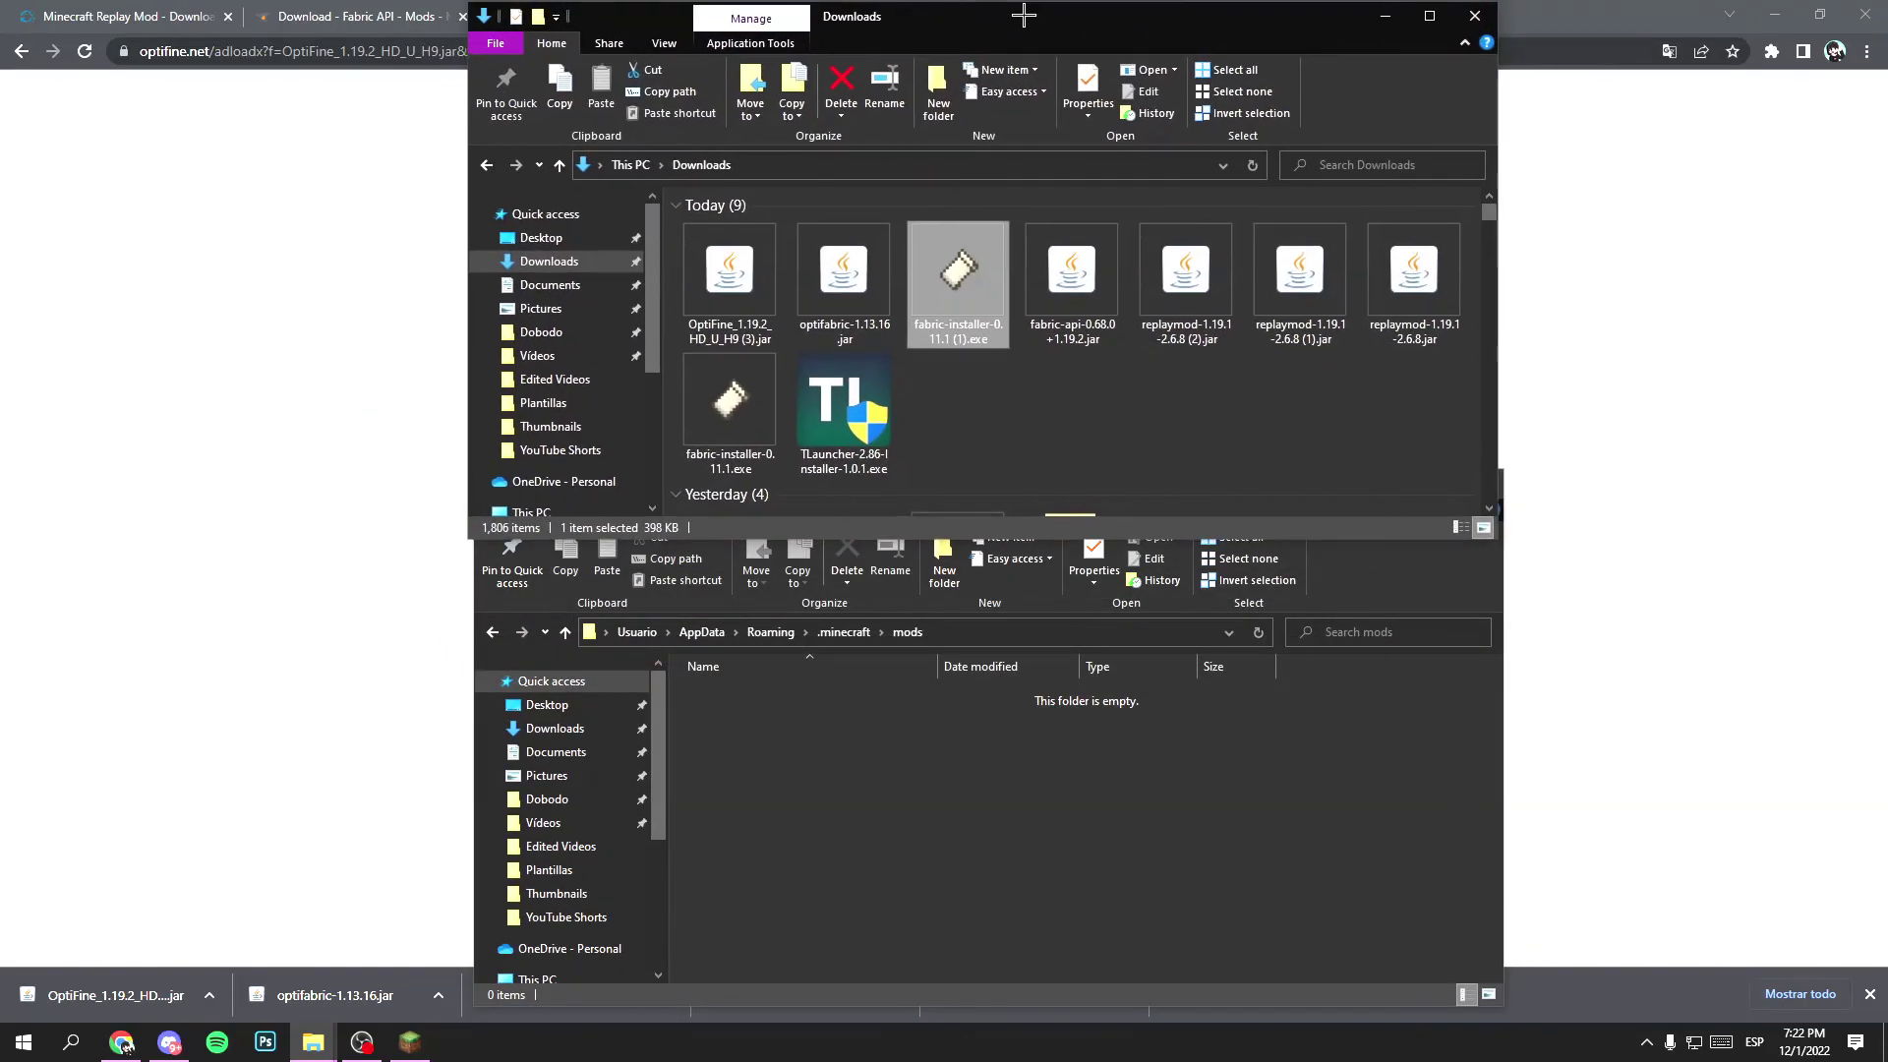
left_click(1488, 589)
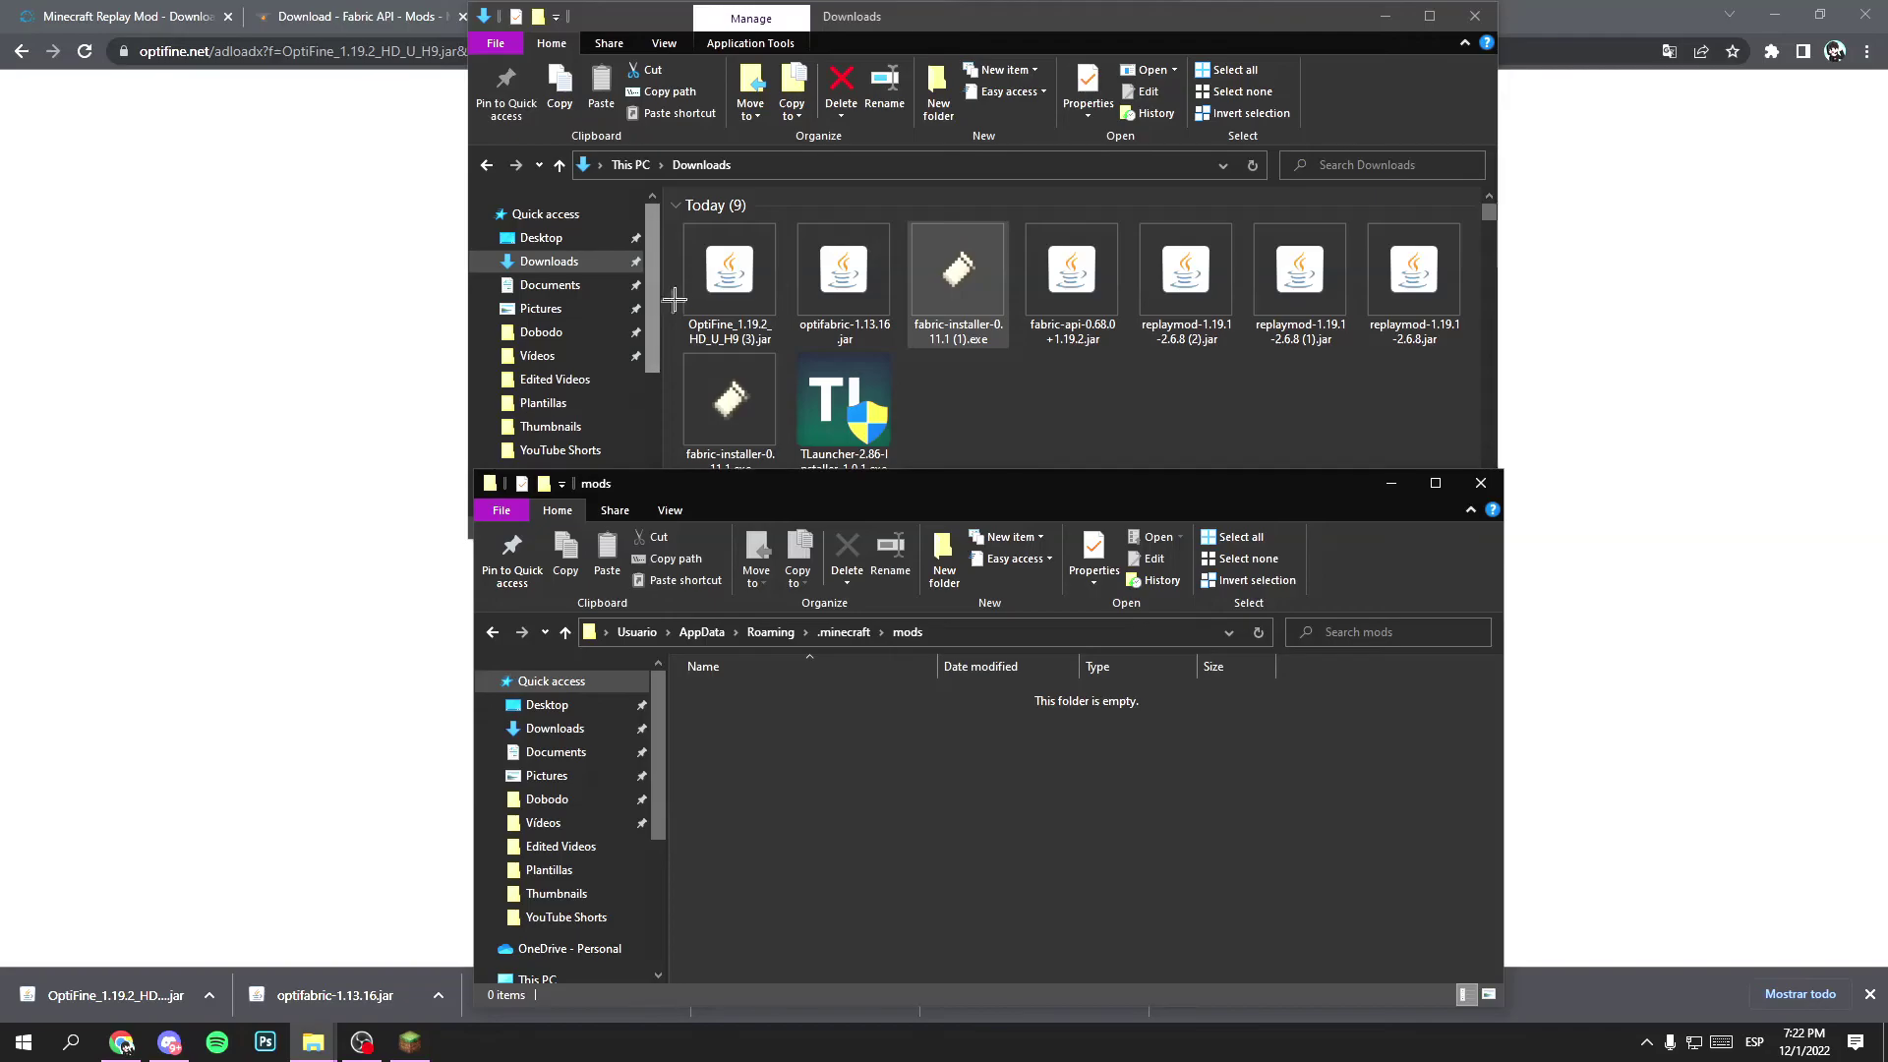
mouse_move(669, 312)
left_mouse_down()
mouse_move(835, 295)
mouse_move(905, 450)
mouse_move(964, 705)
left_mouse_up()
left_click(791, 303)
mouse_move(791, 303)
left_mouse_down()
mouse_move(944, 294)
mouse_move(905, 741)
mouse_move(919, 727)
left_mouse_up()
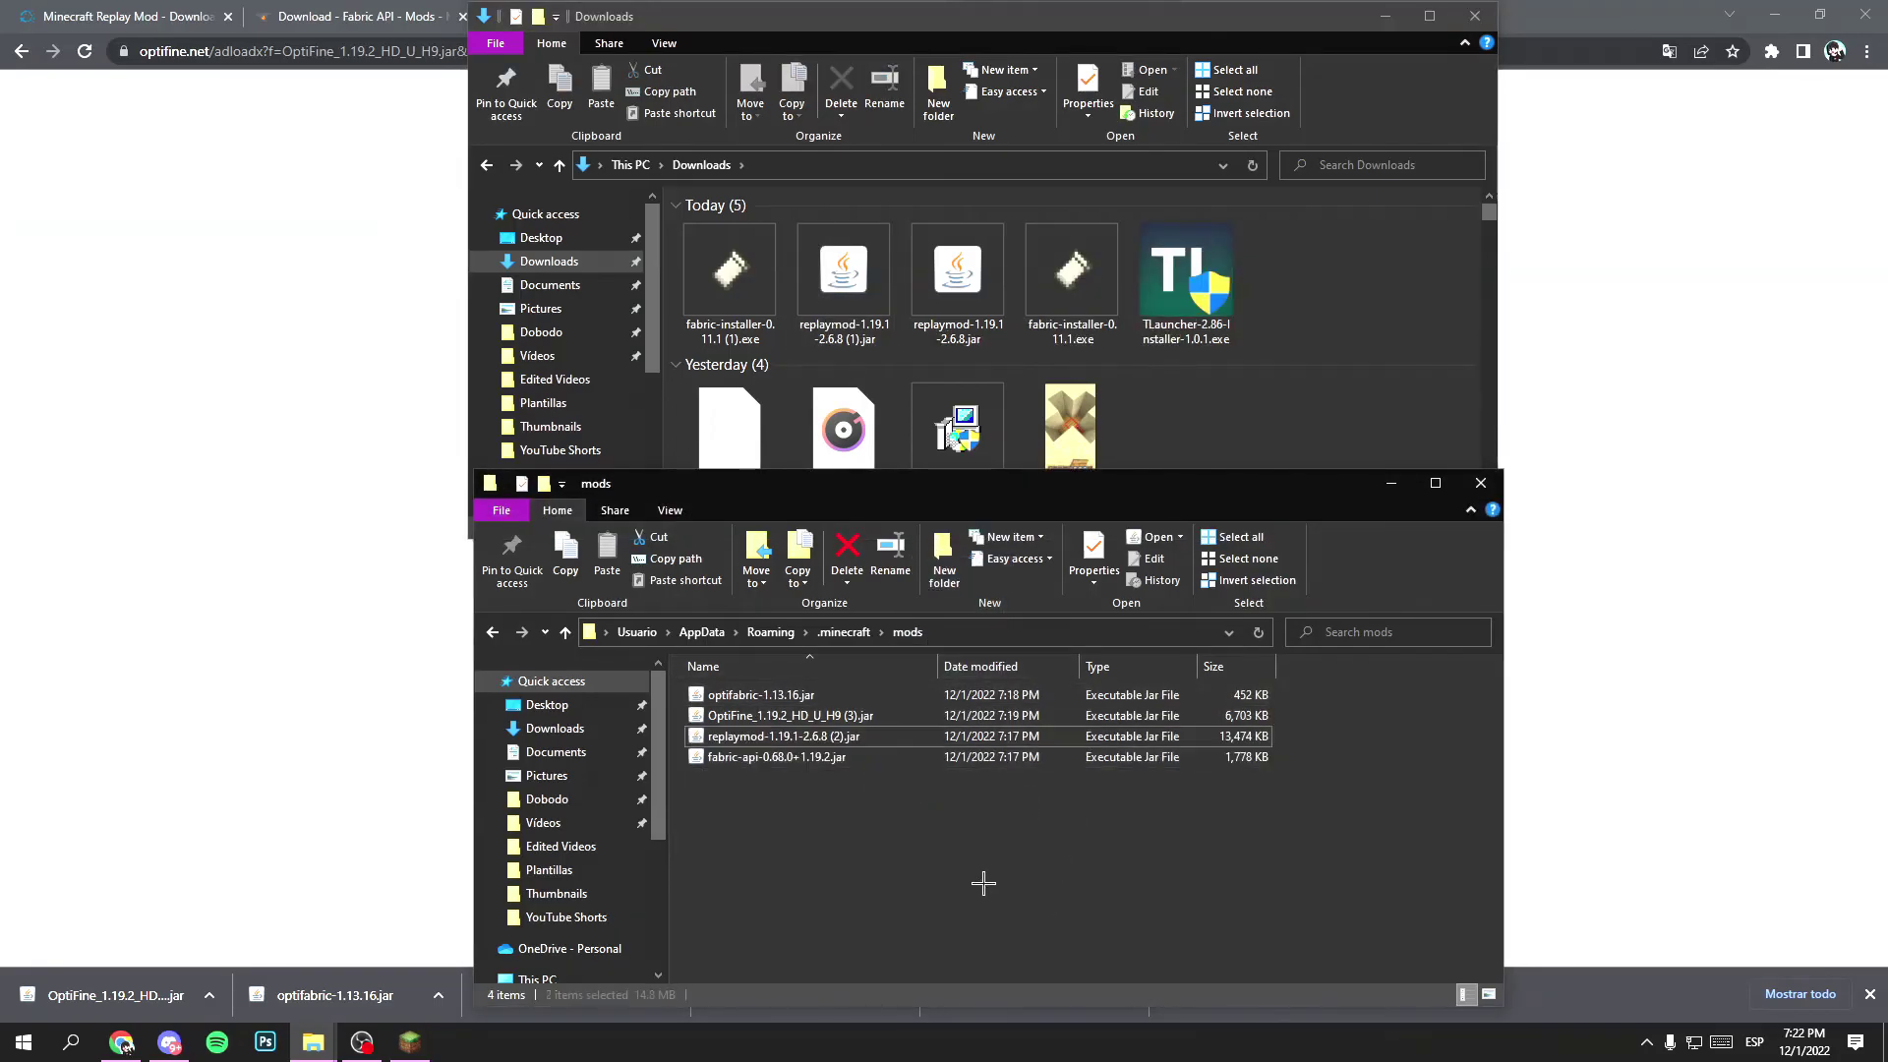
key("ctrl+a")
Step: Close both Explorer windows and pick fabric-loader-0.14.10-1.19.2 in TLauncher's version list
left_click(1479, 483)
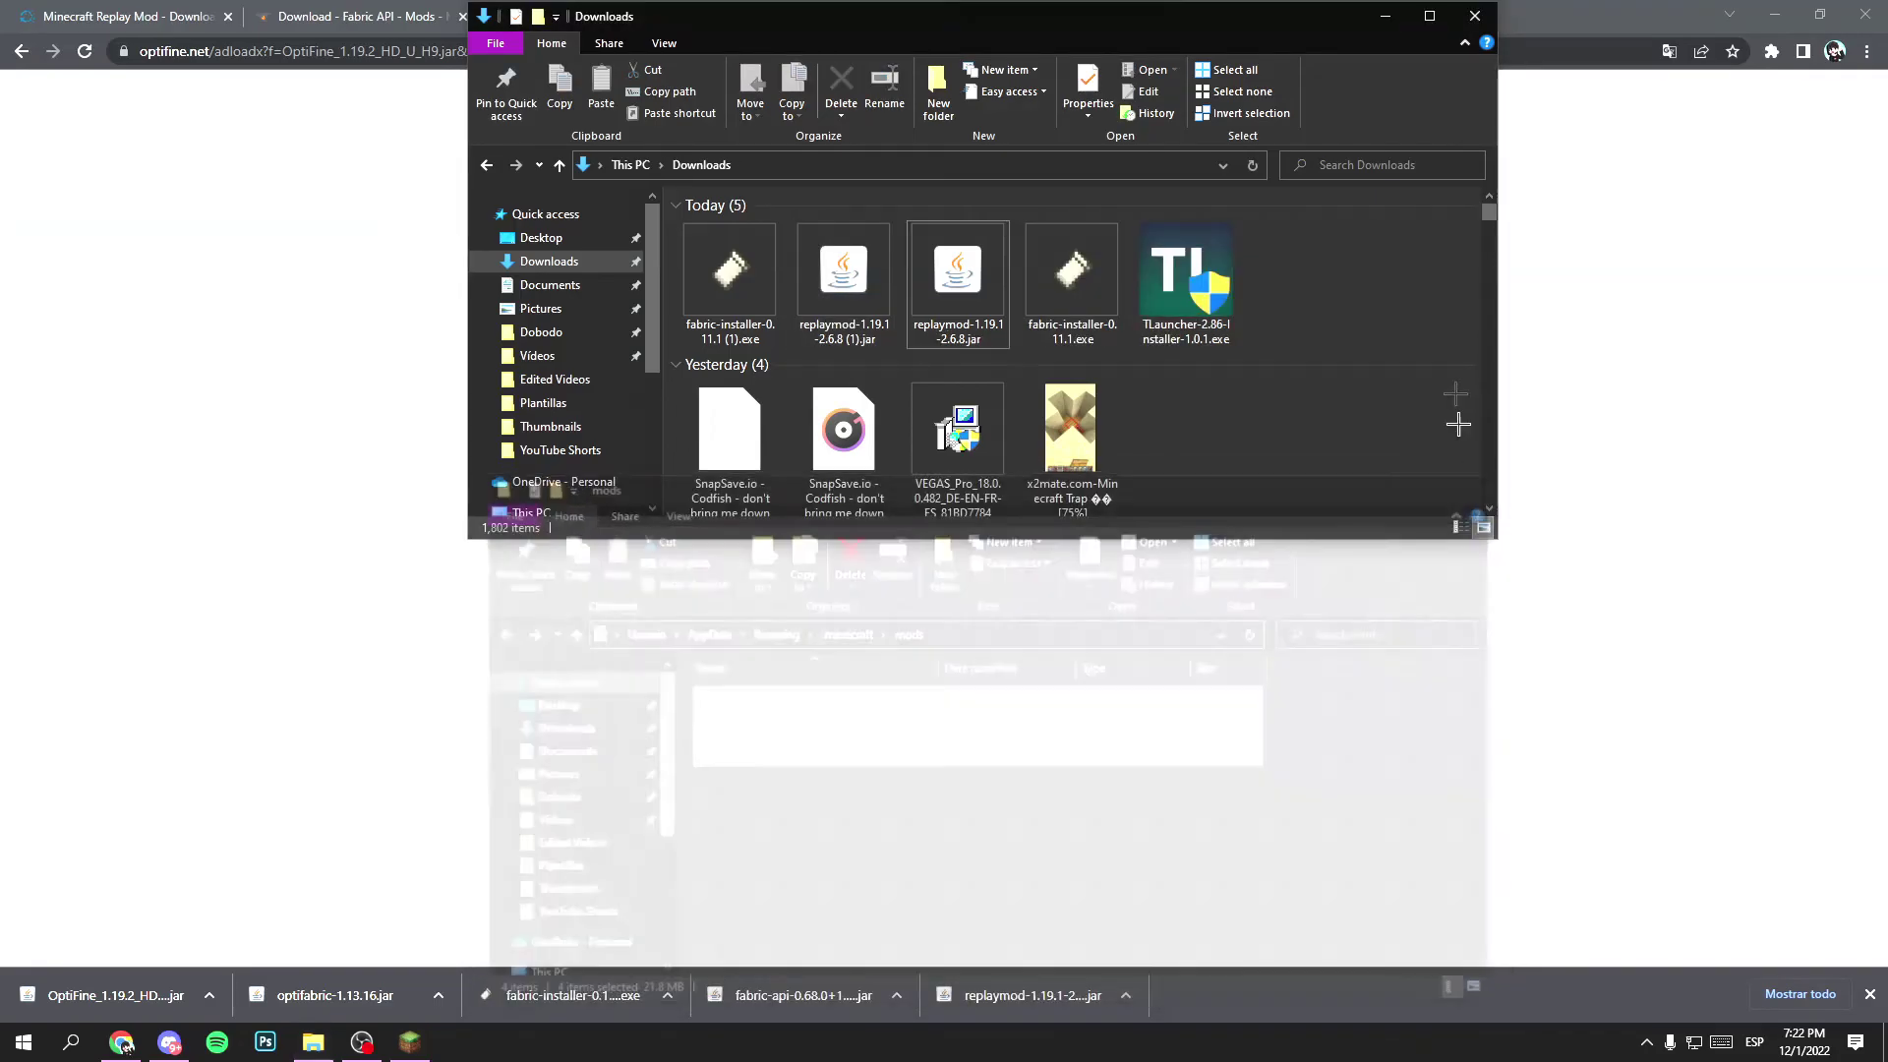
key("alt+F4")
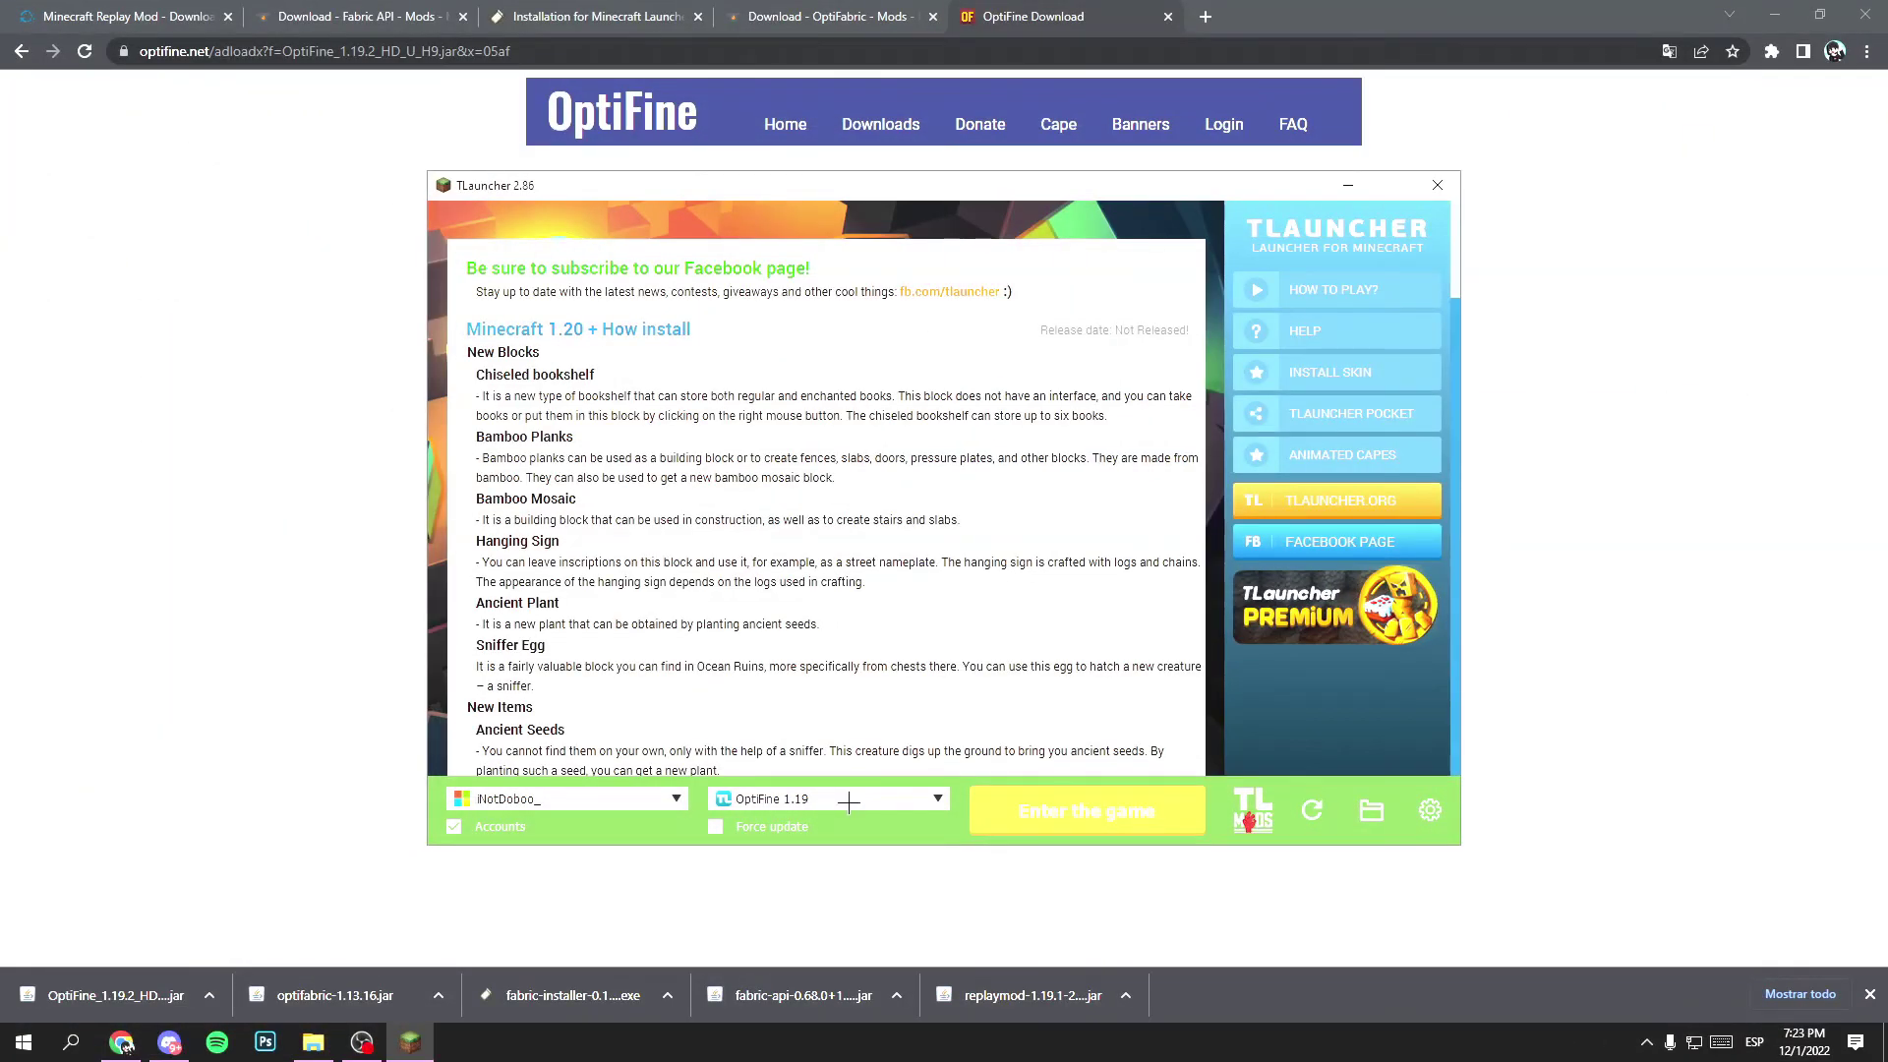
left_click(848, 799)
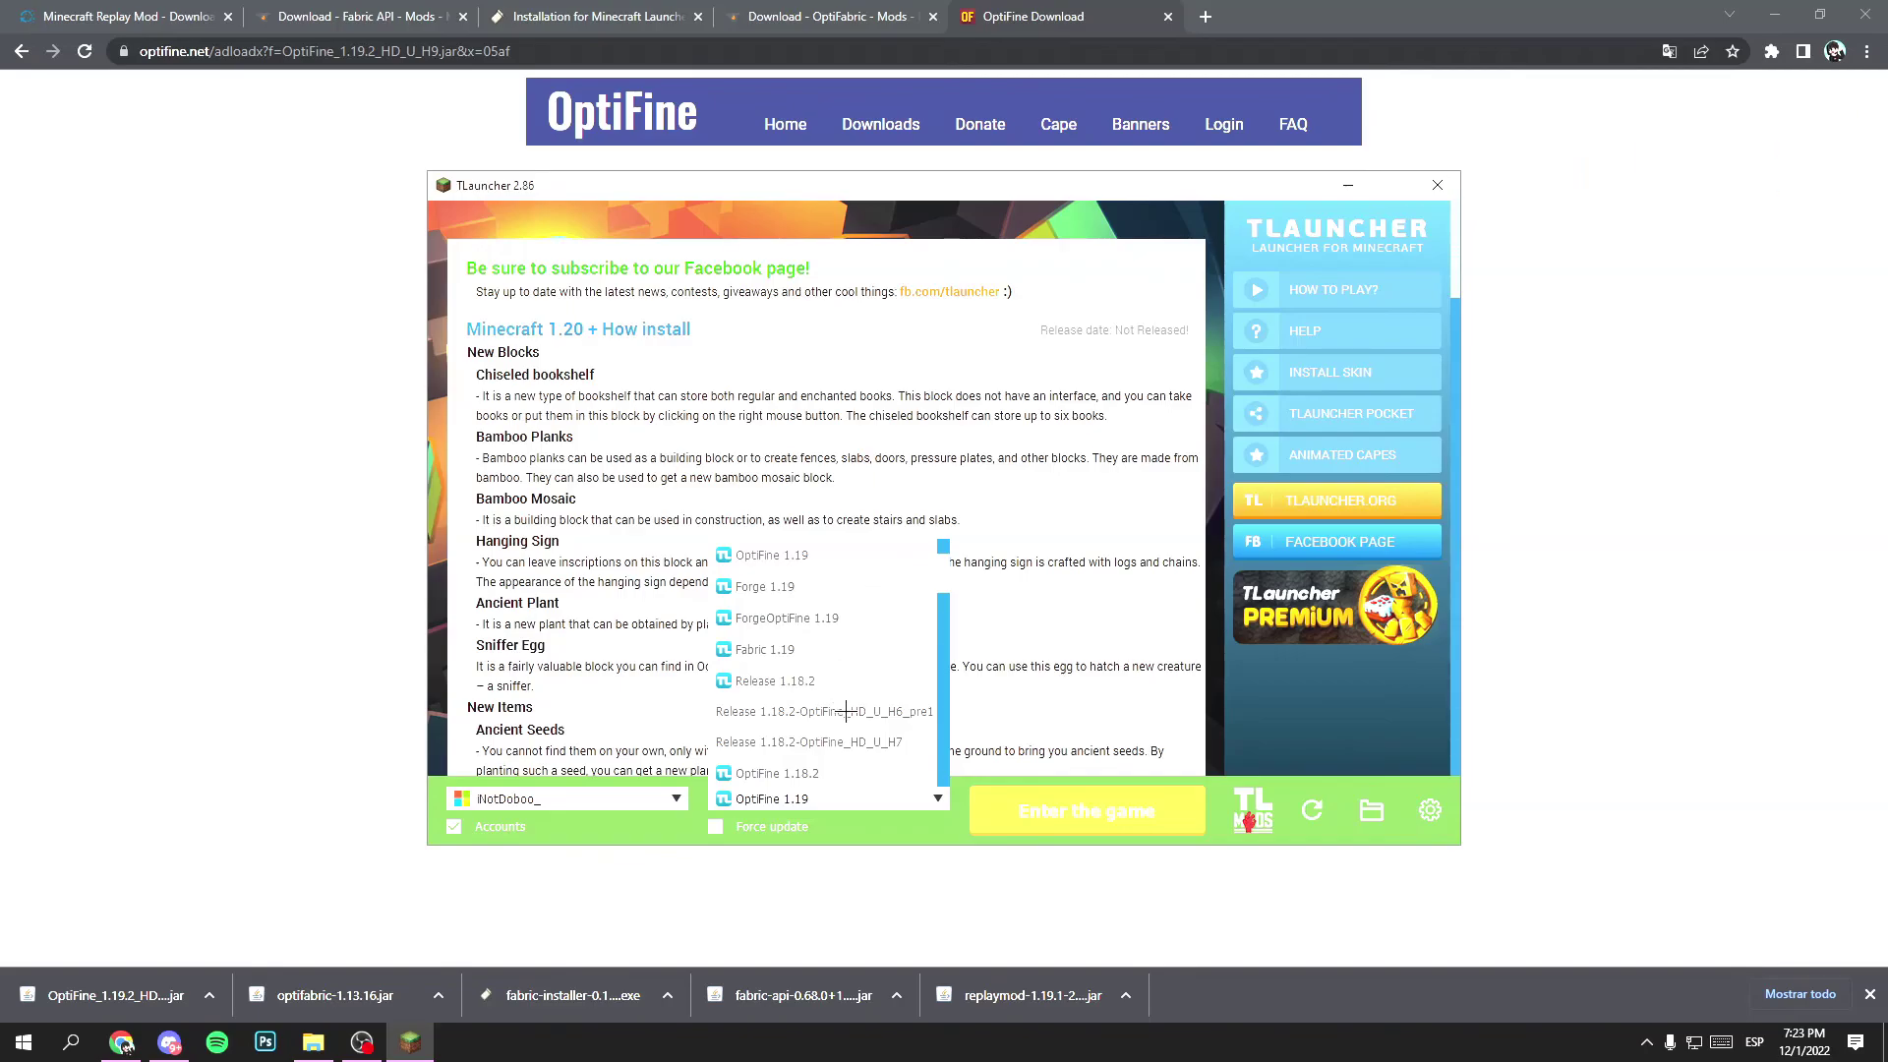
scroll(857, 582, "up", 3)
left_click(848, 648)
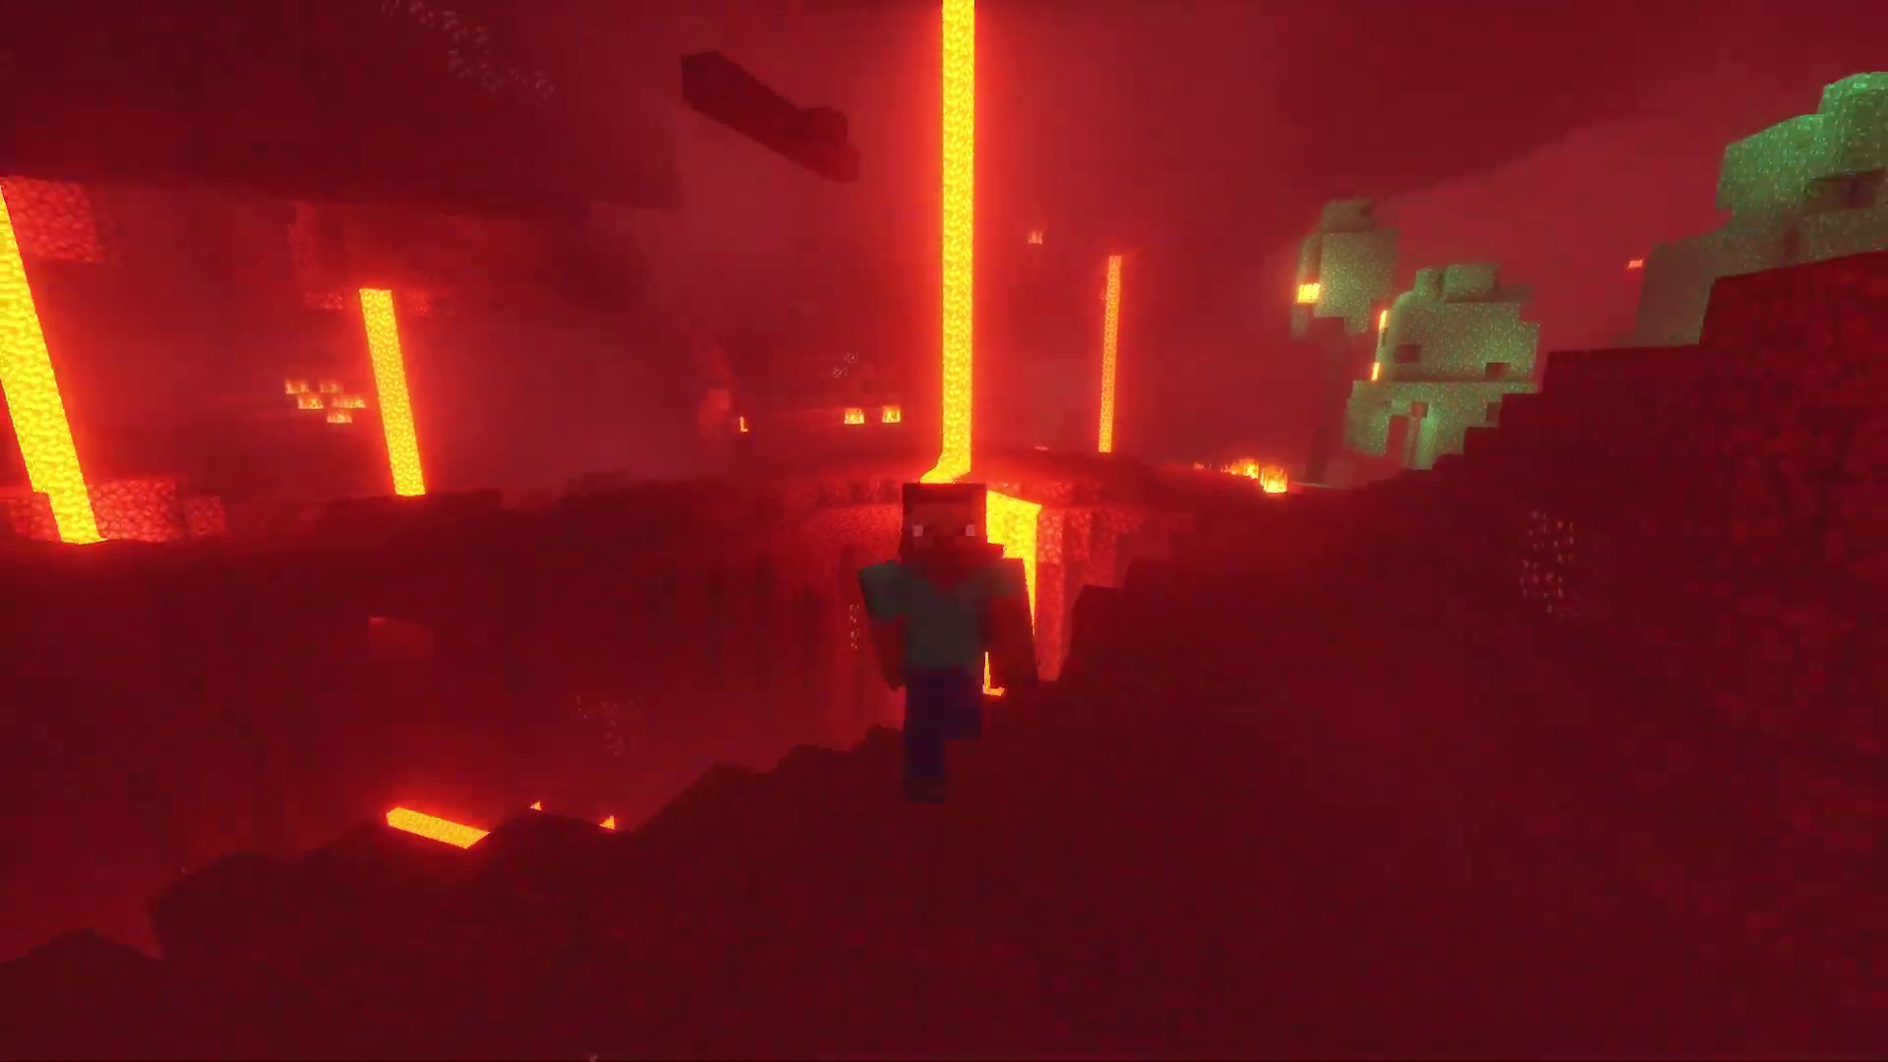
Step: Pause the game, stop the replay recording, and save and quit to the title screen
key("Escape")
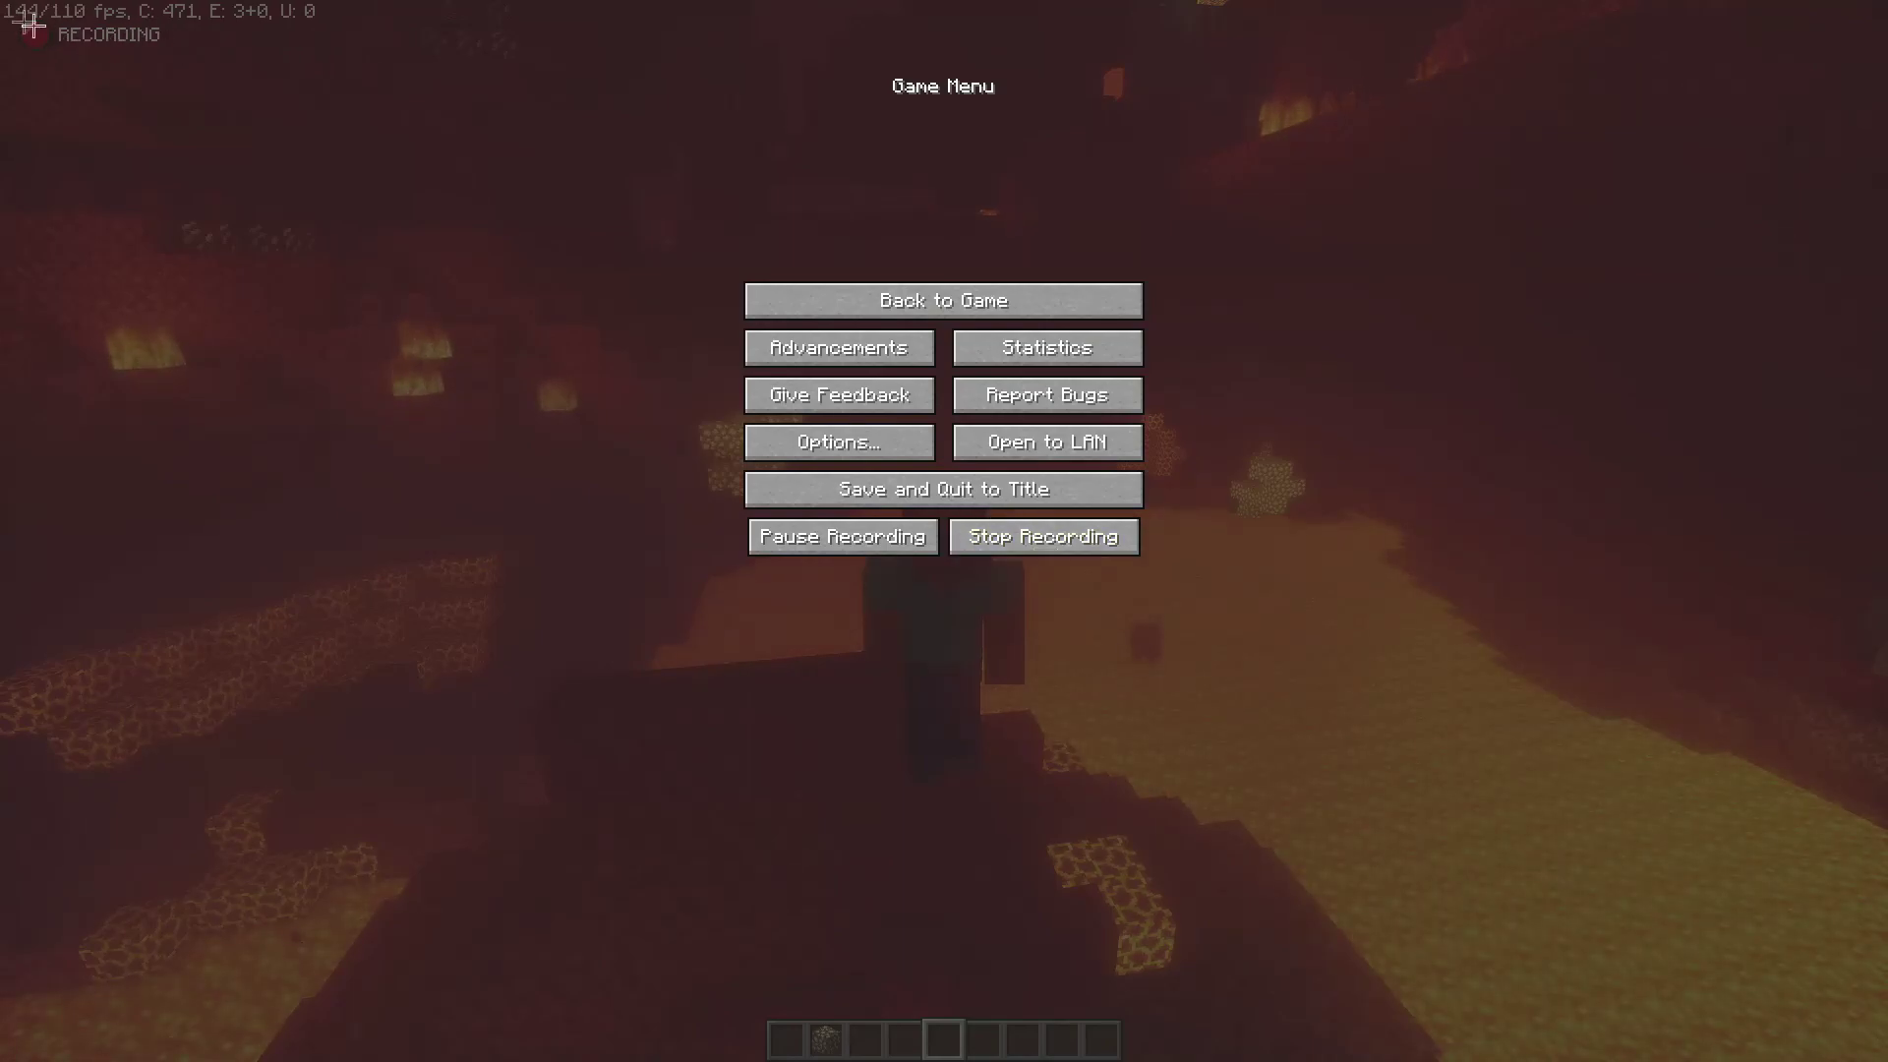
left_click(1067, 537)
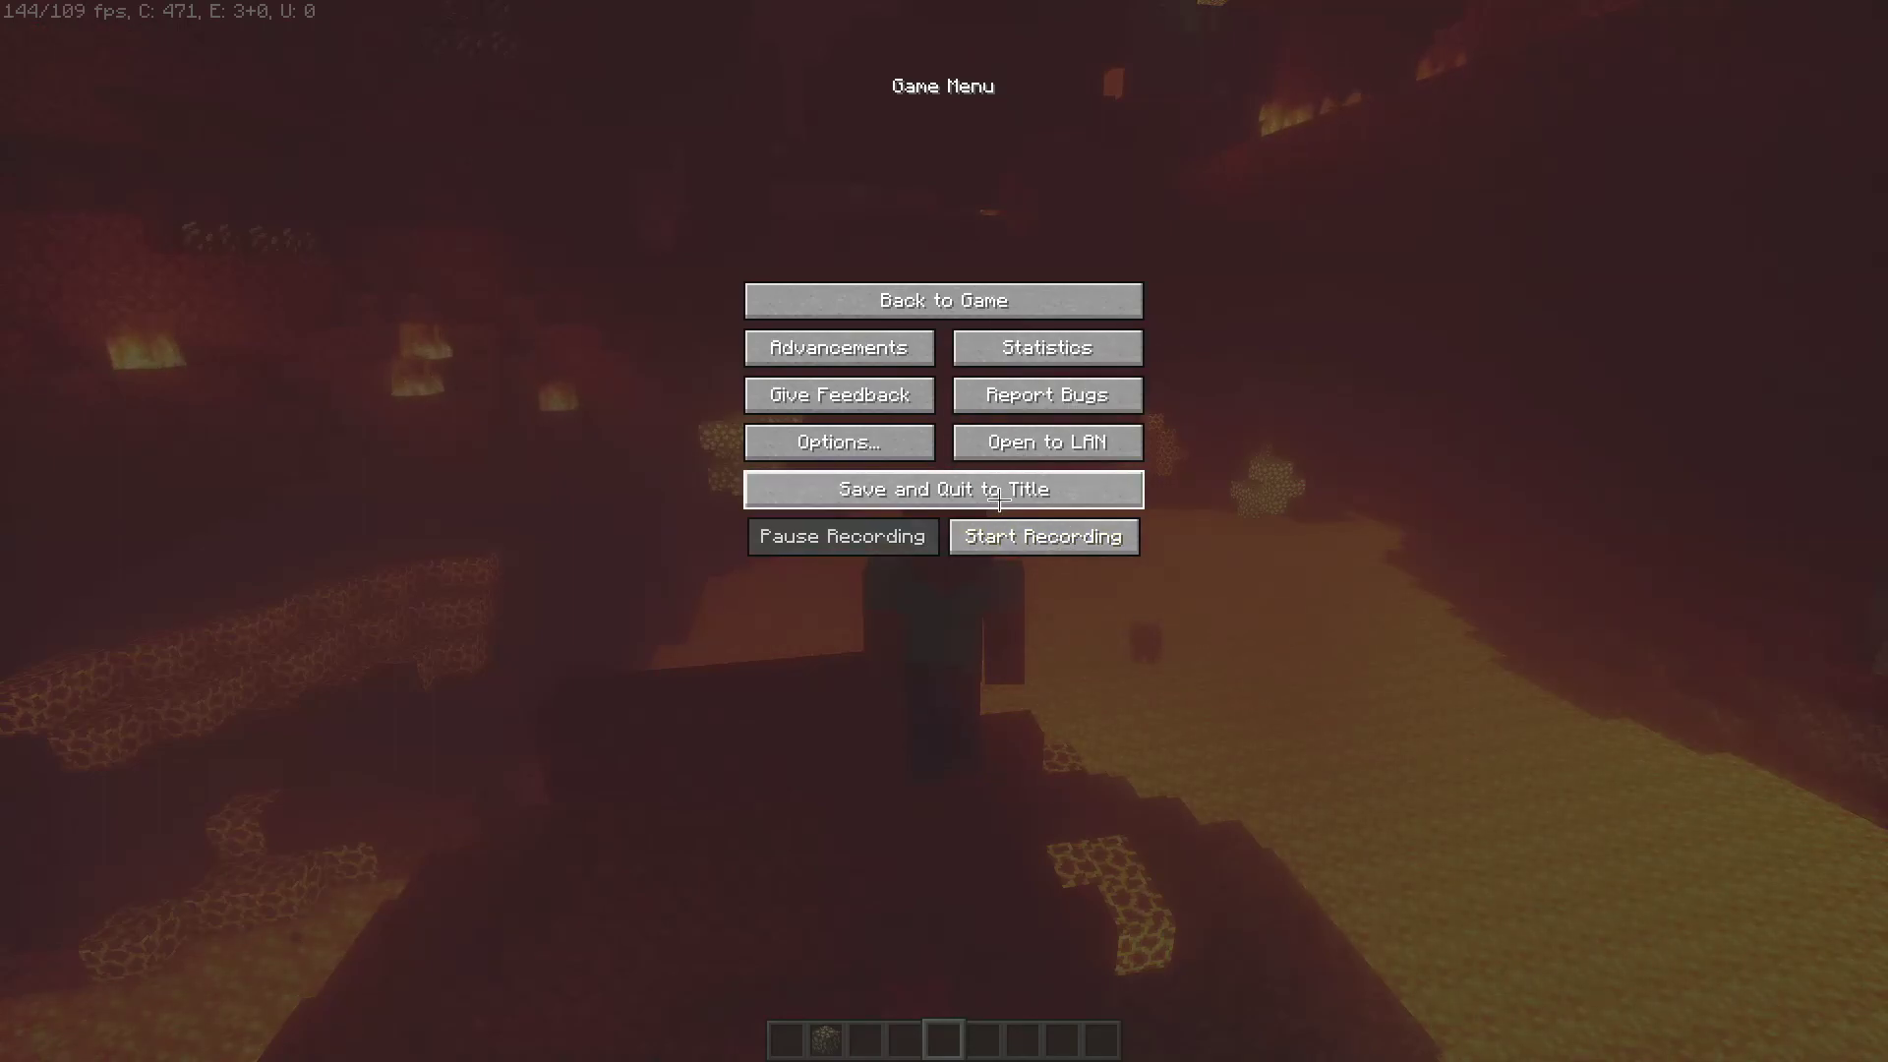
left_click(1057, 490)
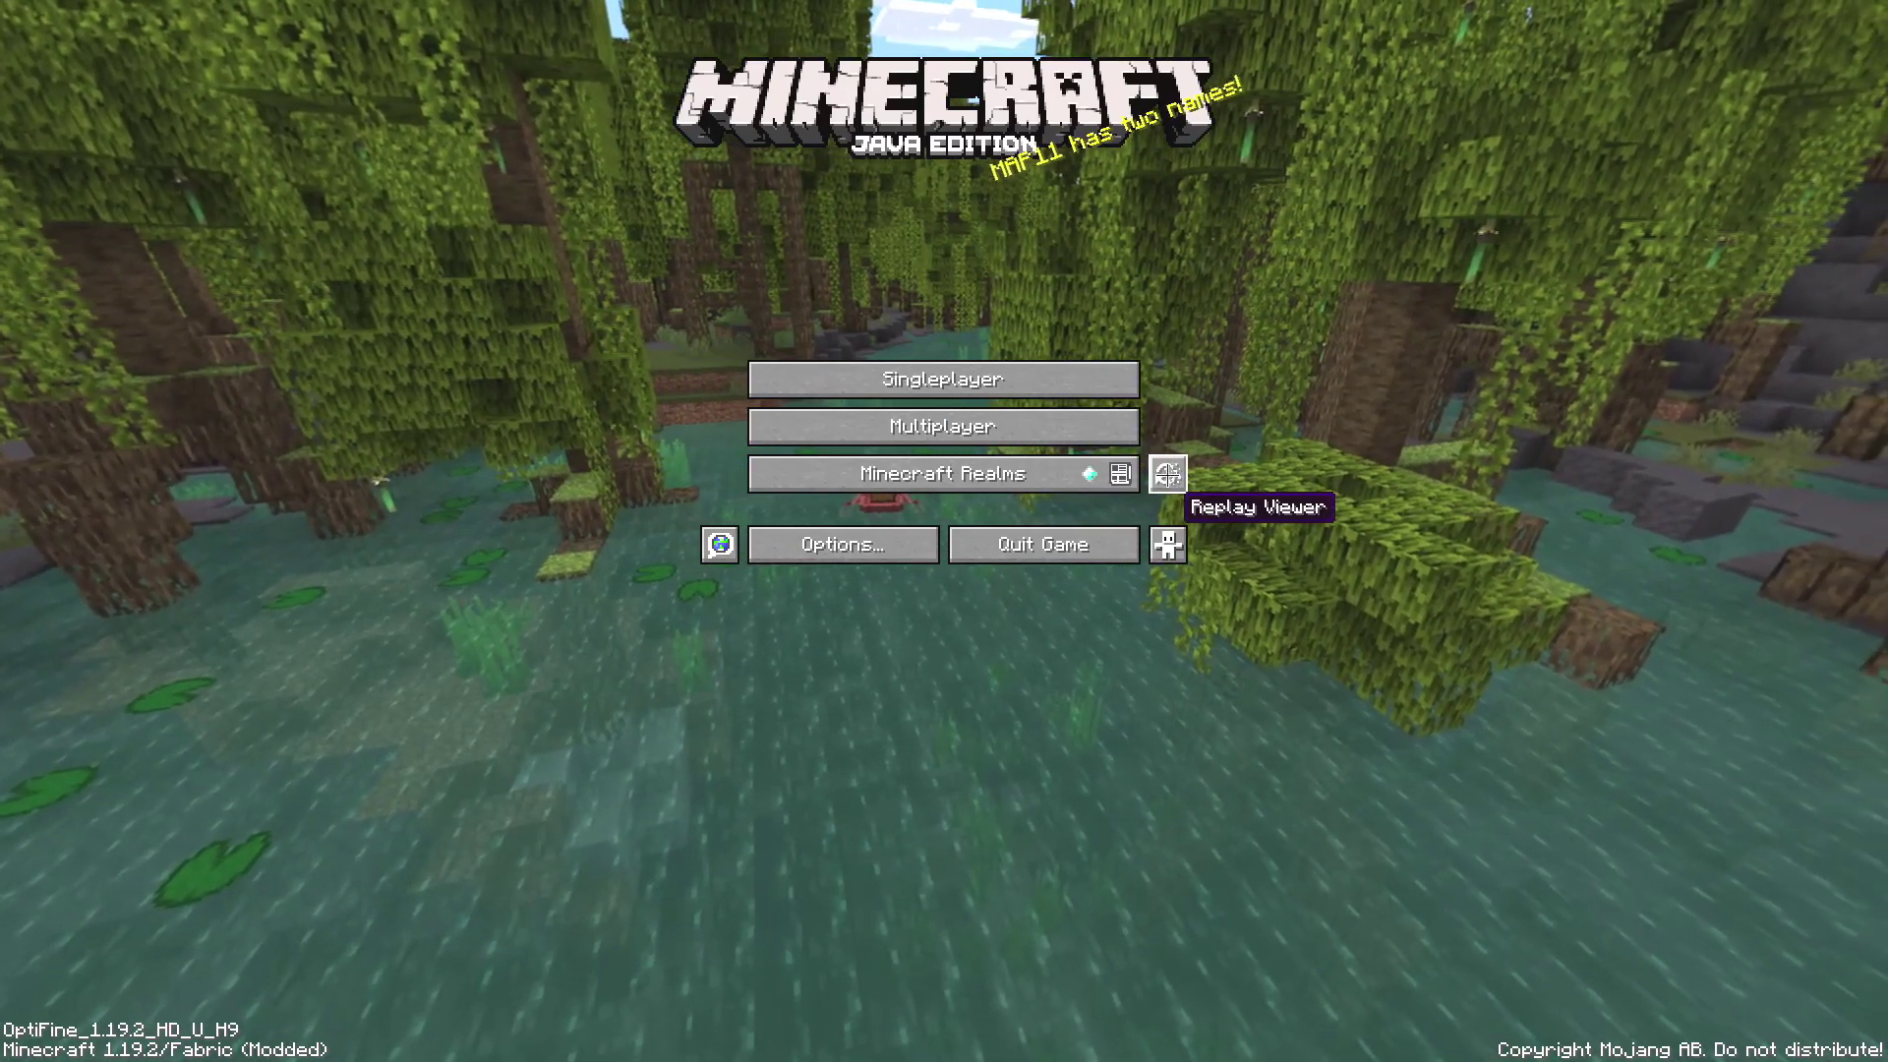
Step: Open the Replay Viewer from the title screen to list saved replays, newest 2022_12_01_19_26_42 first
left_click(1166, 471)
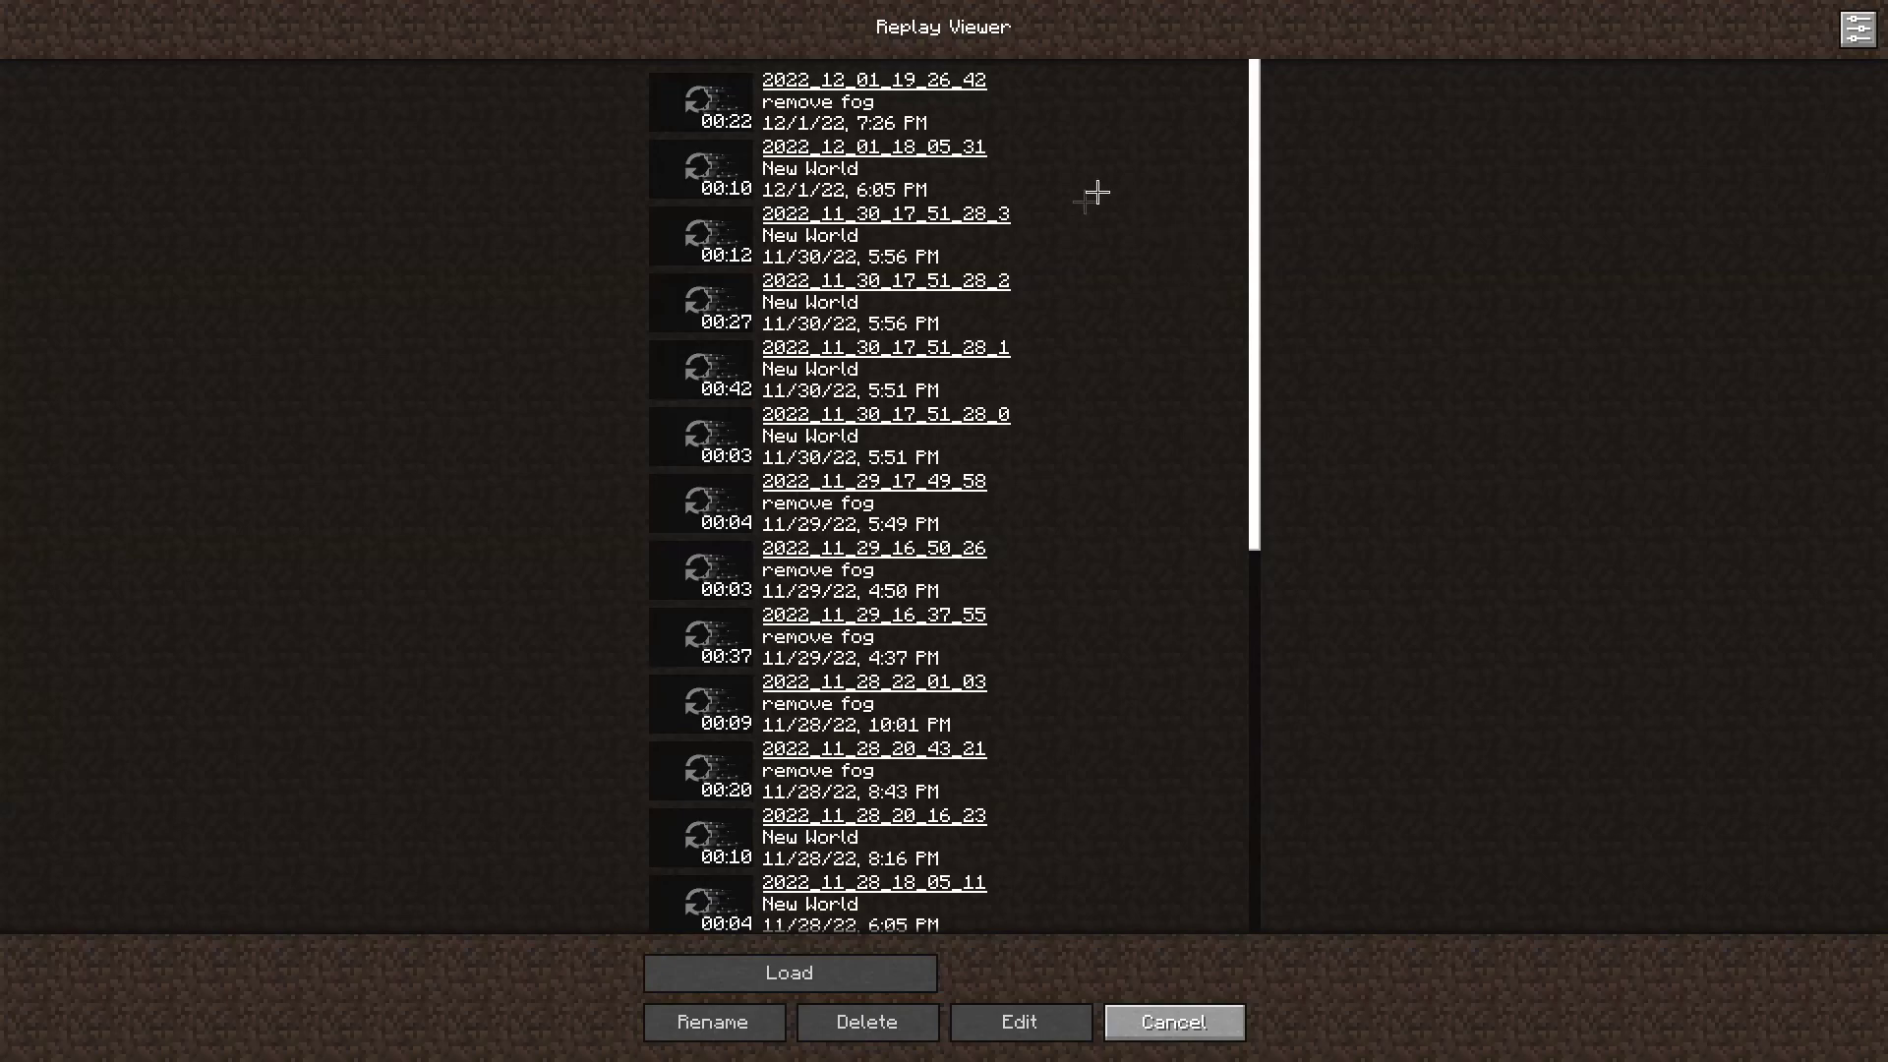